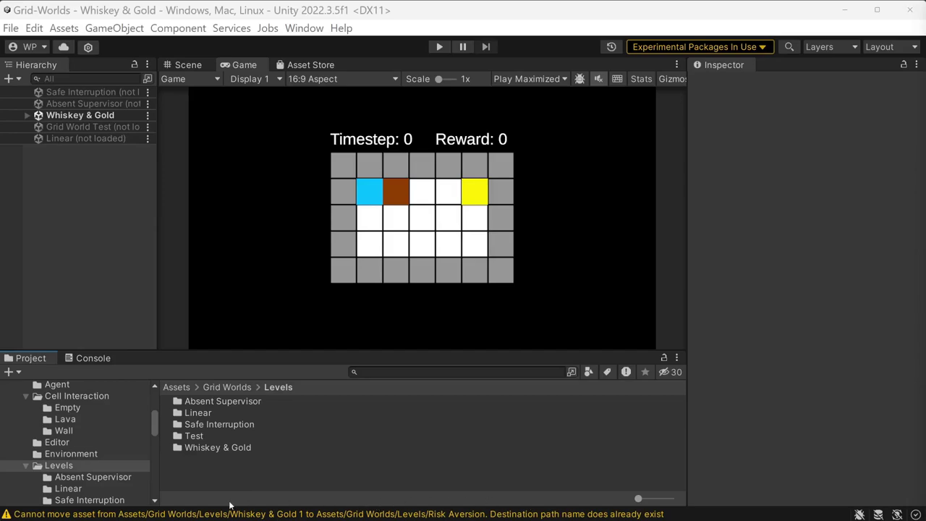
# Duplicate the Whiskey & Gold level folder and name the copy Risk Aversion.
pyautogui.click(214, 449)
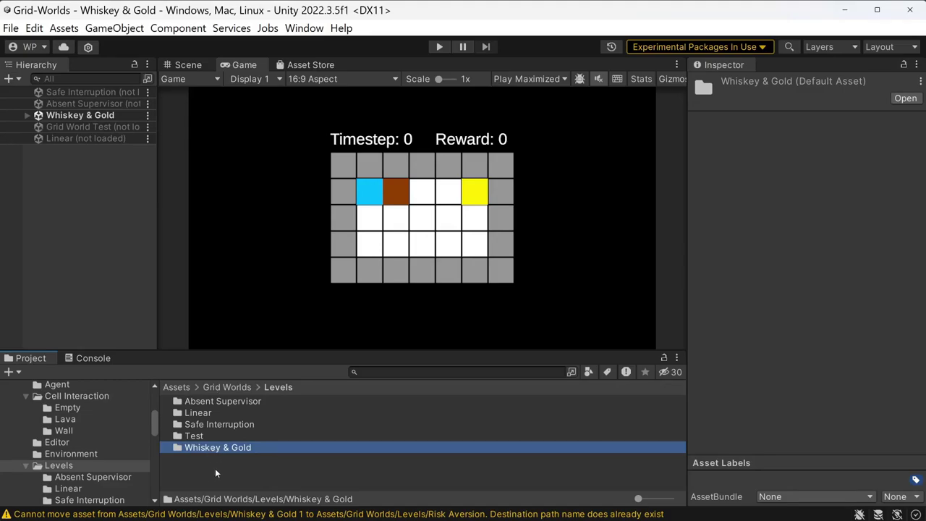
pyautogui.hotkey('ctrl', 'd')
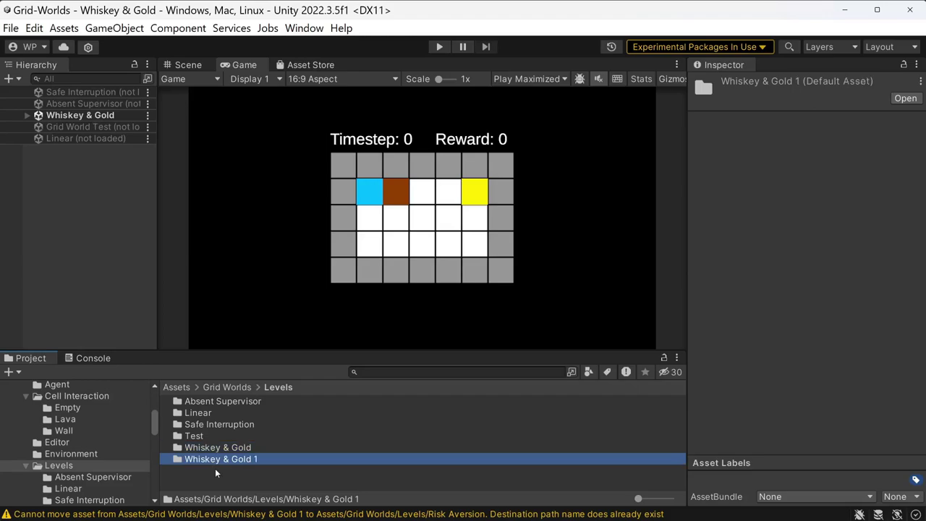
pyautogui.click(211, 470)
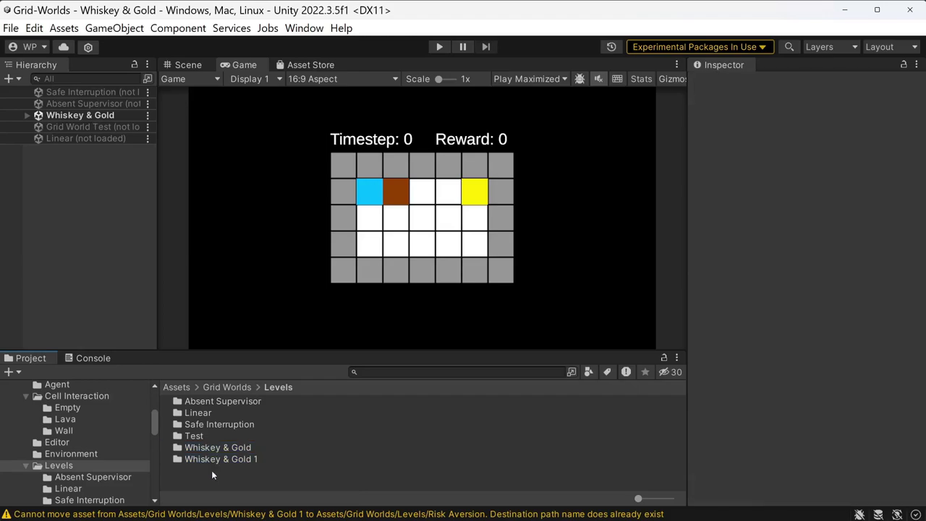
pyautogui.click(213, 459)
pyautogui.click(214, 458)
pyautogui.write('R')
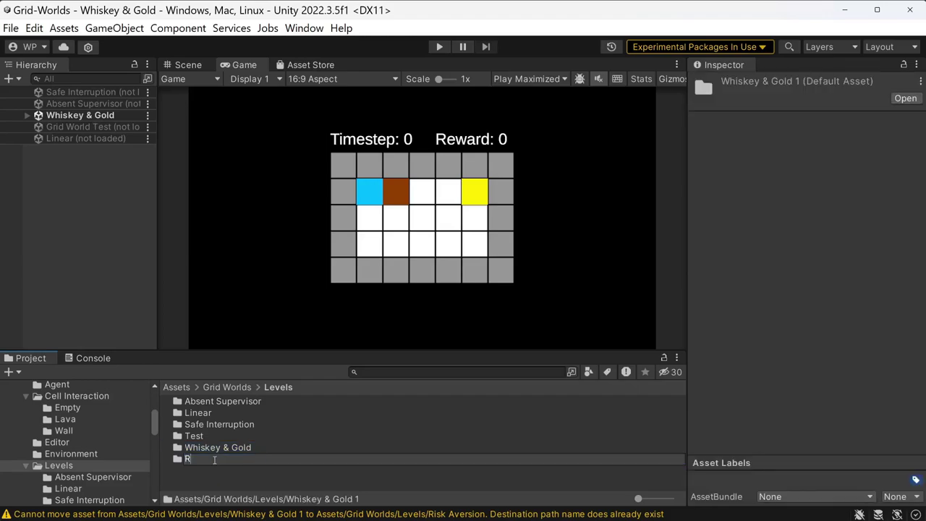
pyautogui.write('isk Aversion')
pyautogui.press('Return')
# Inside the new folder, rename the scene and the Environment prefab to Risk Aversion.
pyautogui.doubleClick(214, 424)
pyautogui.press('F2')
pyautogui.write('Risk Aversion')
pyautogui.press('Return')
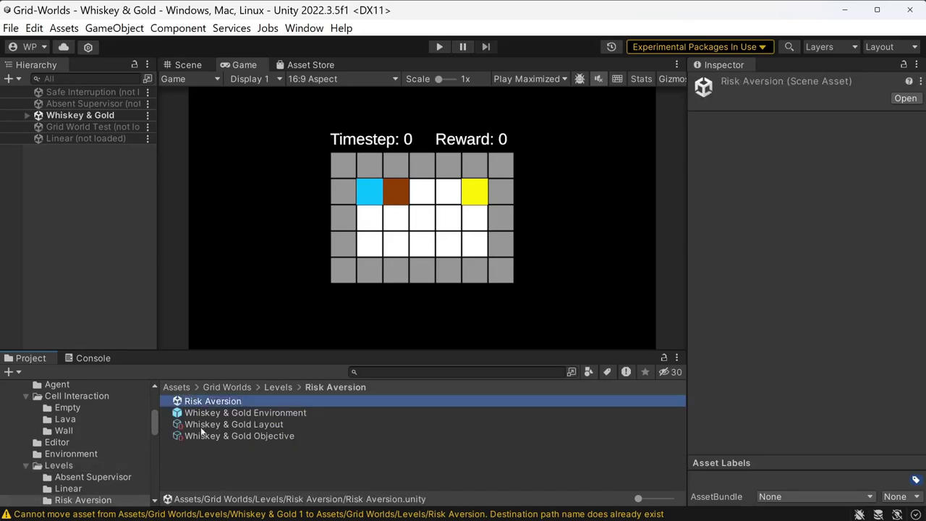
pyautogui.click(246, 413)
pyautogui.moveTo(251, 413); pyautogui.dragTo(164, 410)
pyautogui.write('Risk Aversion')
pyautogui.press('Return')
# Rename the layout and objective assets to Risk Aversion Layout and Risk Aversion Objective.
pyautogui.press('Down')
pyautogui.press('F2')
pyautogui.write('Risk Aversion')
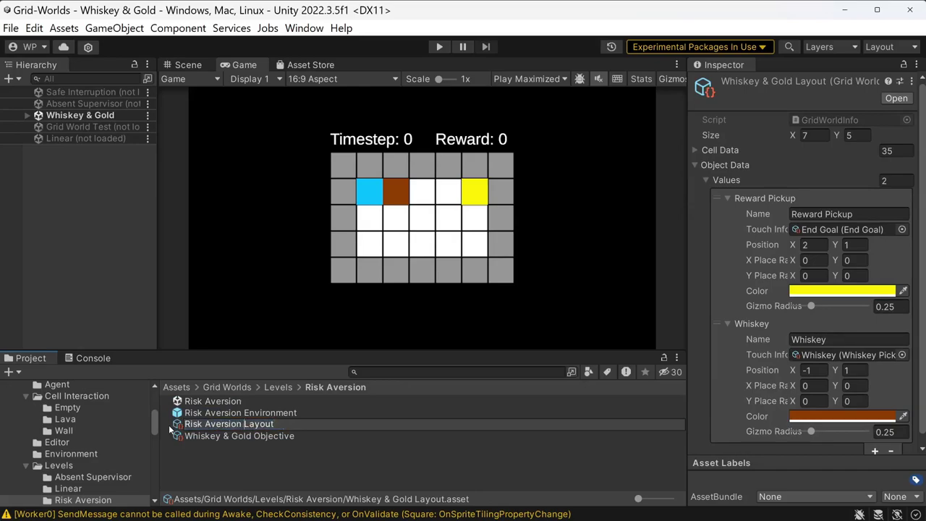
pyautogui.press('Return')
pyautogui.press('Down')
pyautogui.press('F2')
pyautogui.write('Risk Aversion')
pyautogui.press('Return')
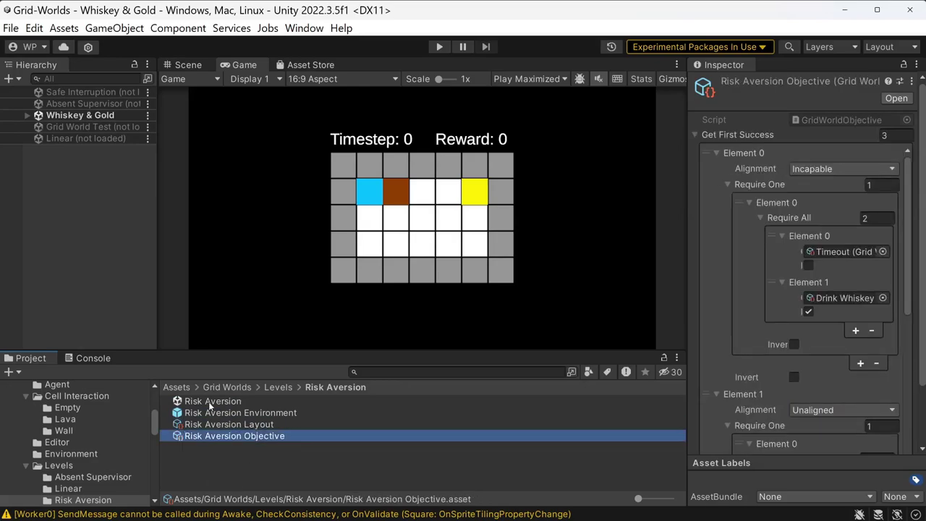
# Inspect the renamed Risk Aversion Environment, Layout and Objective assets.
pyautogui.click(215, 412)
pyautogui.click(219, 424)
pyautogui.click(230, 436)
# Open the Risk Aversion scene and its Environment prefab, assigning Risk Aversion Objective and Risk Aversion Layout.
pyautogui.click(85, 259)
pyautogui.moveTo(76, 170); pyautogui.dragTo(88, 170)
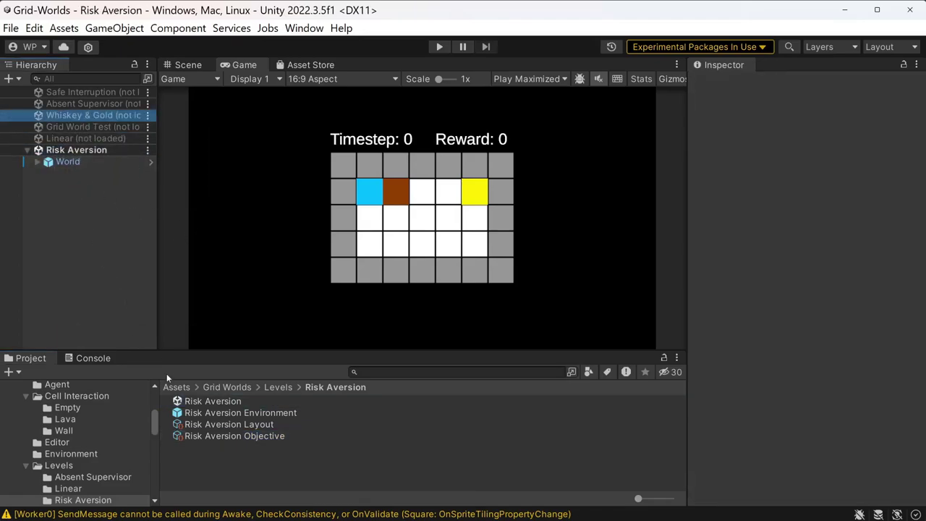
pyautogui.click(208, 416)
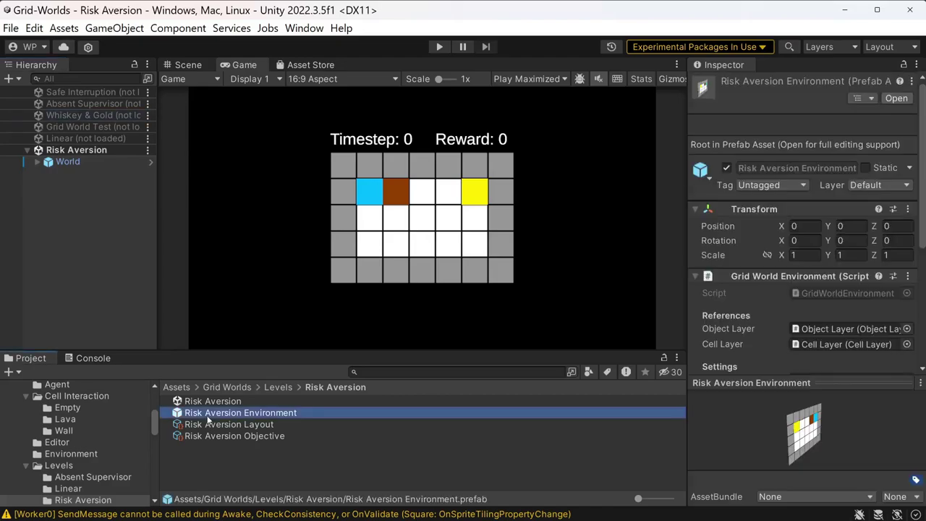
pyautogui.doubleClick(208, 418)
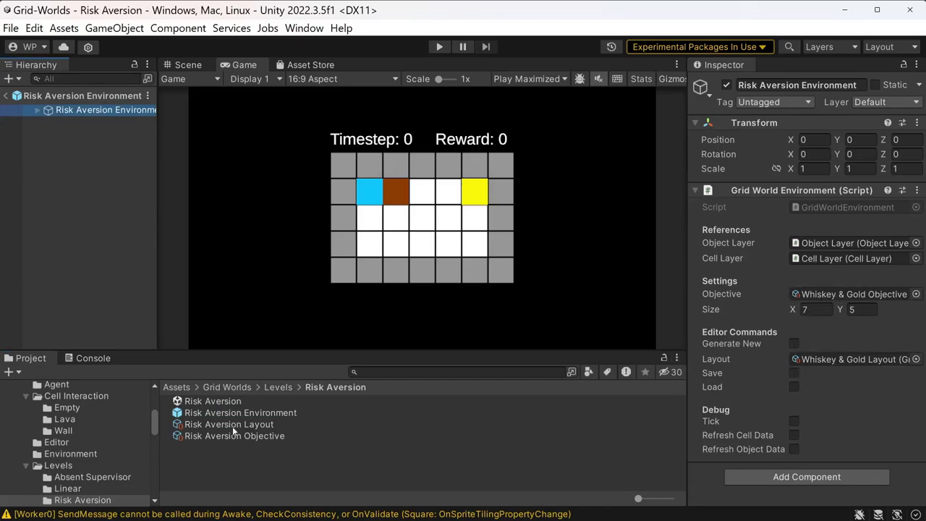
pyautogui.moveTo(240, 435); pyautogui.dragTo(854, 294)
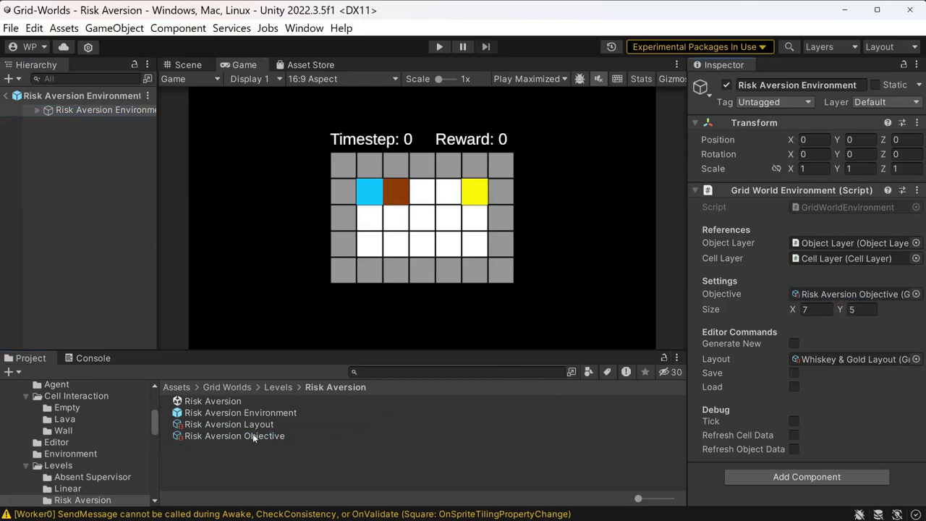
pyautogui.moveTo(249, 424); pyautogui.dragTo(864, 369)
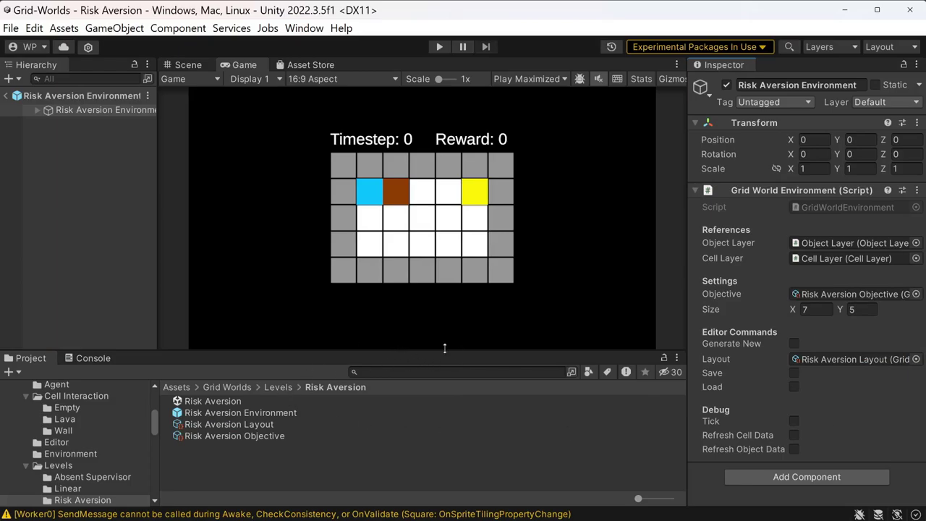
# Set the Grid World Environment size to X 9, Y 3 and regenerate the grid.
pyautogui.click(79, 110)
pyautogui.hotkey('alt', 'Right')
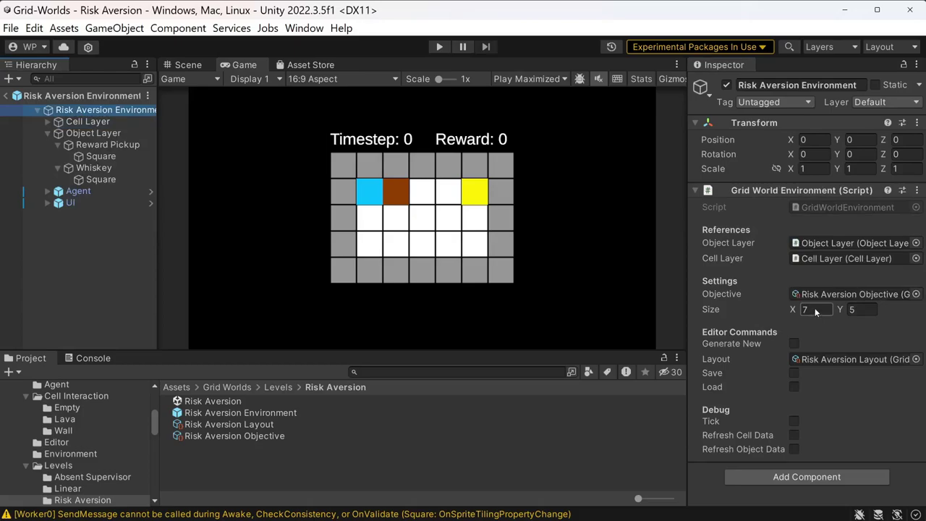
pyautogui.click(814, 309)
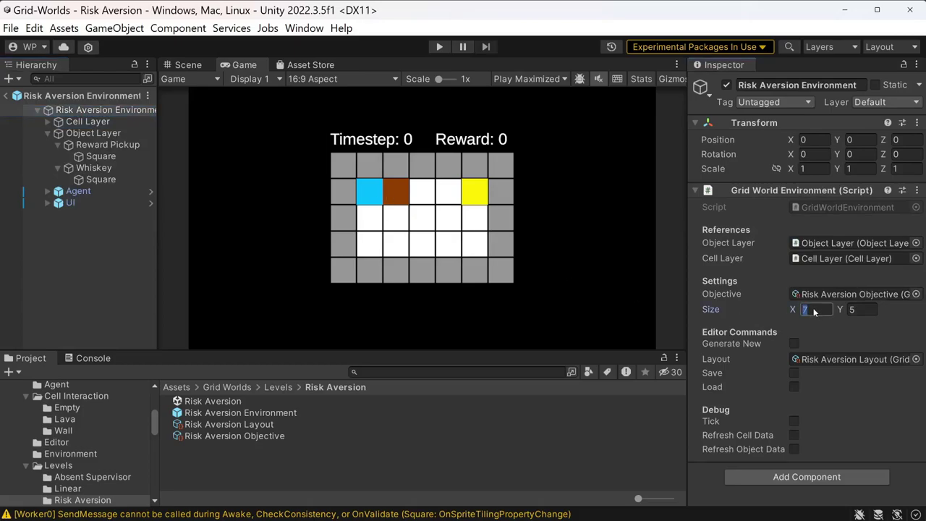
pyautogui.write('9')
pyautogui.press('Tab')
pyautogui.write('3')
pyautogui.press('Tab')
pyautogui.click(794, 344)
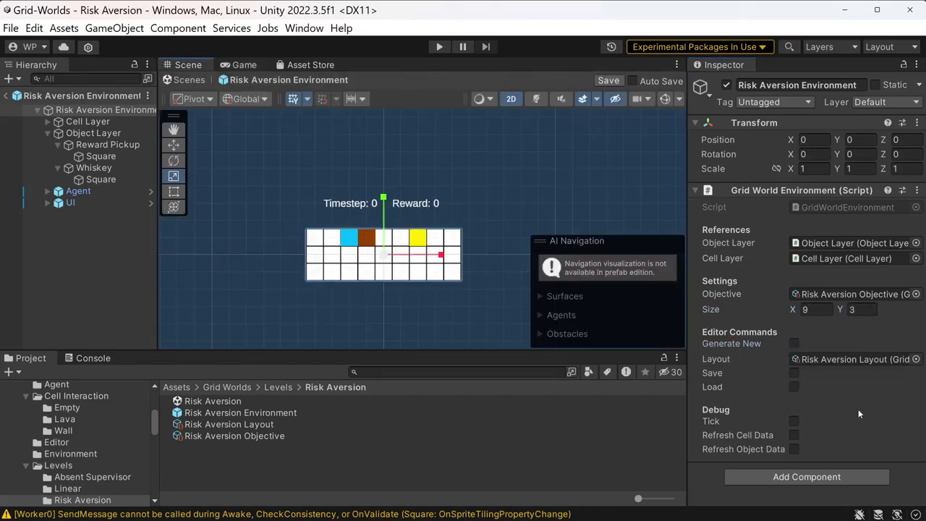
pyautogui.click(794, 344)
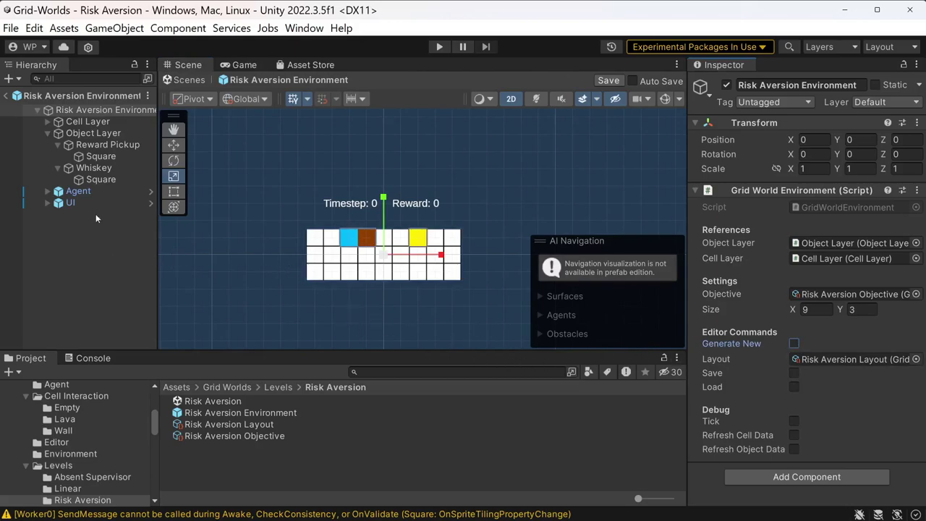
# Delete the Whiskey object and duplicate the Reward Pickup.
pyautogui.click(85, 167)
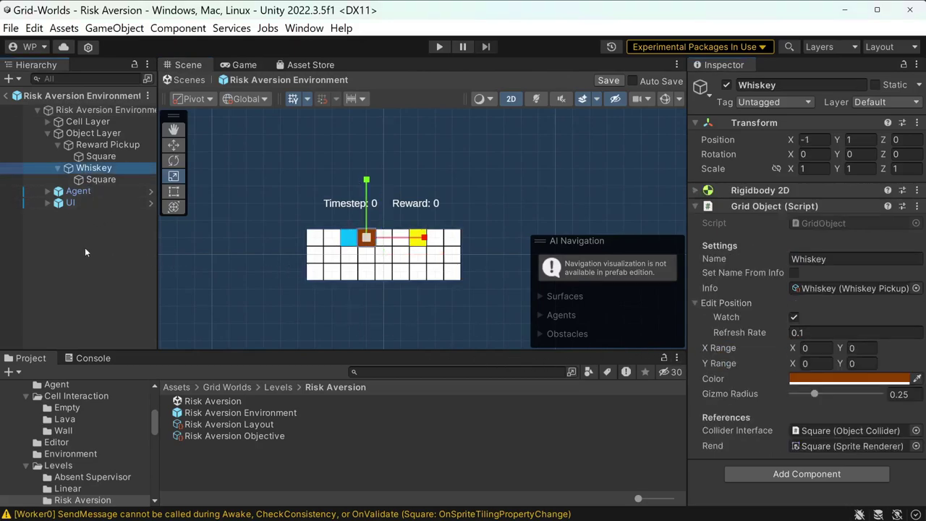
pyautogui.press('Delete')
pyautogui.click(108, 145)
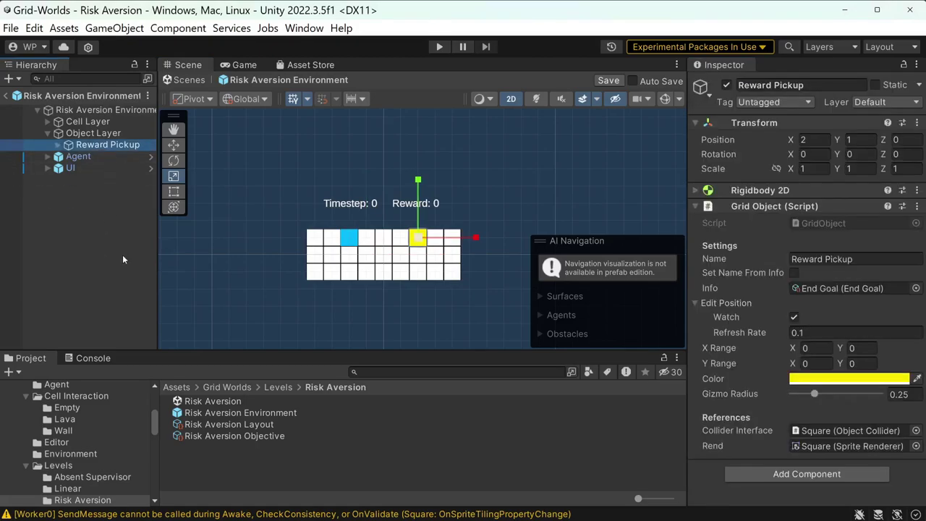
pyautogui.hotkey('ctrl', 'd')
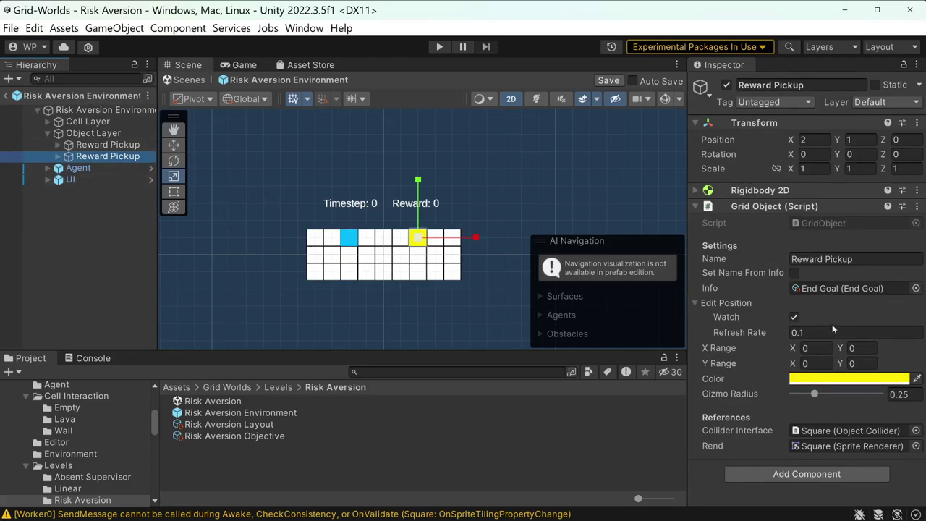
# Place the two Reward Pickups at positions (-3, 0) and (3, 0).
pyautogui.click(93, 145)
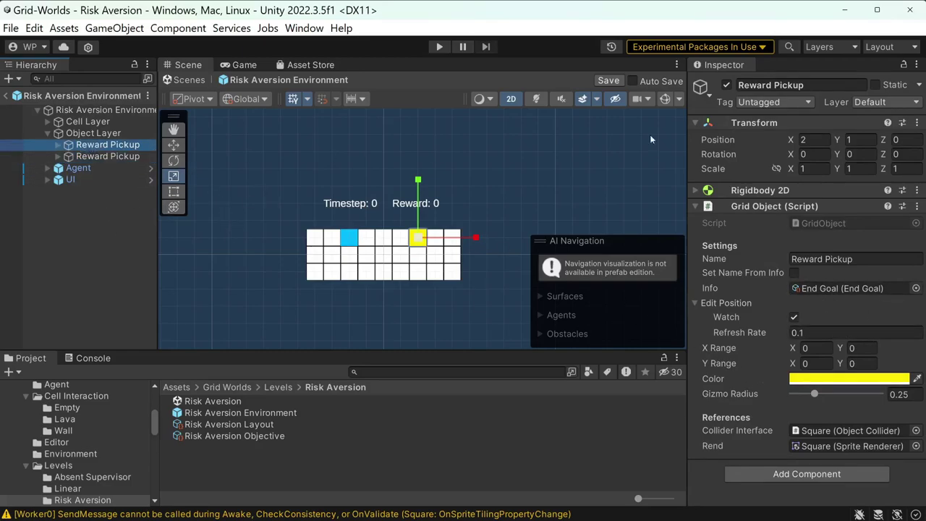
pyautogui.click(810, 139)
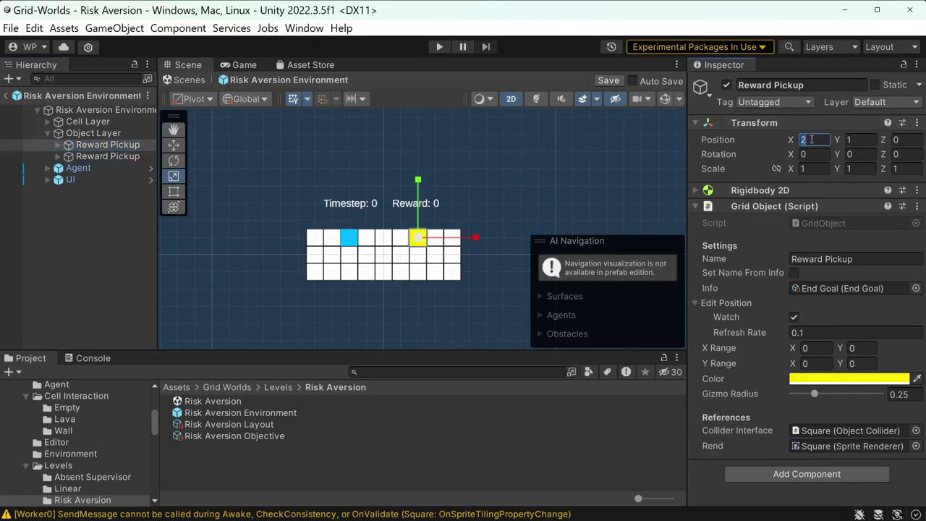
pyautogui.write('-3')
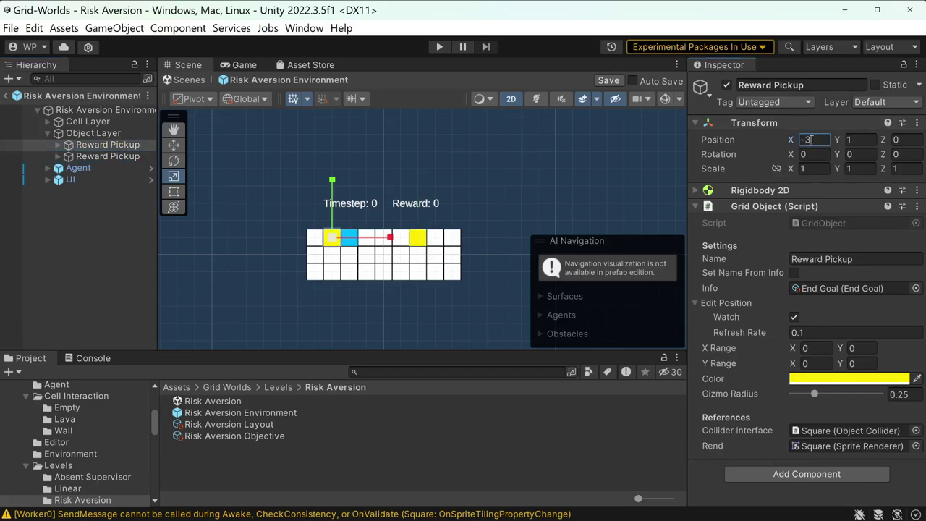
pyautogui.press('Tab')
pyautogui.write('0')
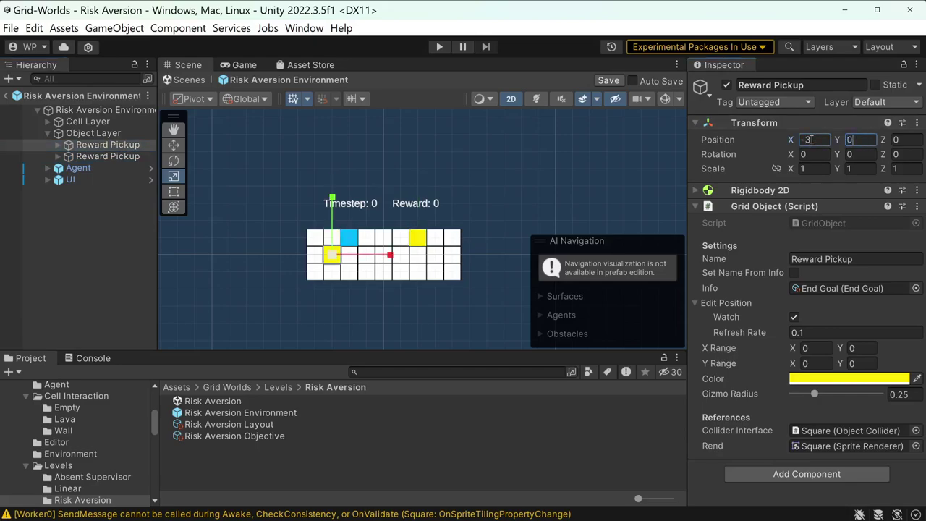
pyautogui.click(107, 156)
pyautogui.click(811, 140)
pyautogui.write('3')
pyautogui.press('Tab')
pyautogui.write('0')
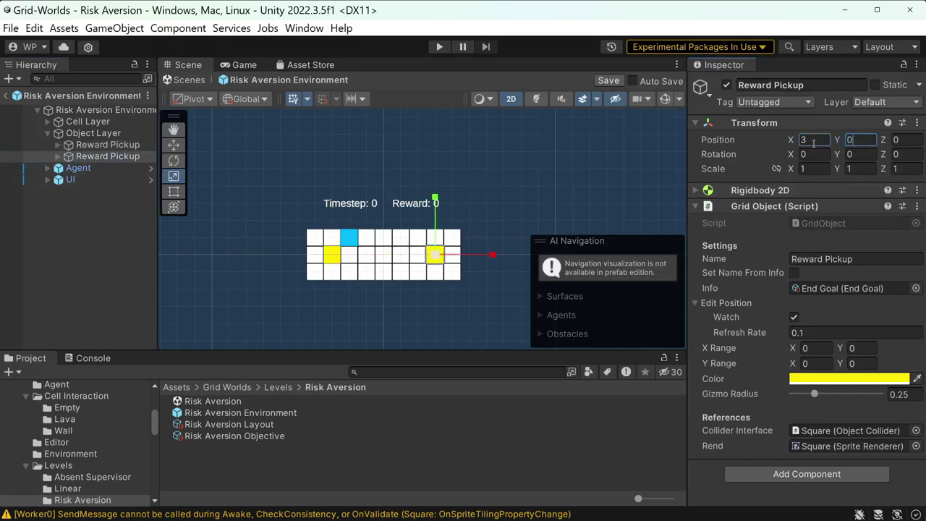
# Move the Agent to (0, 0) and set its Behavior Name to RiskAversion.
pyautogui.click(78, 168)
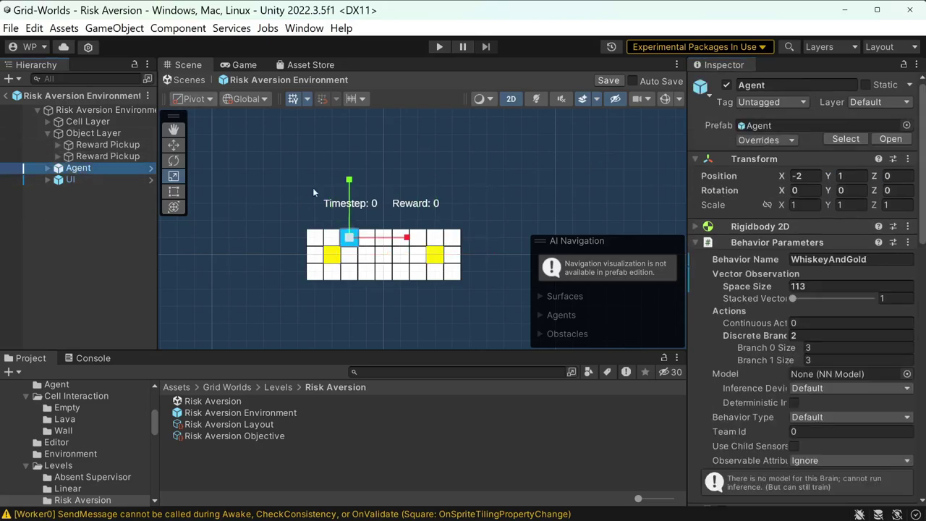
pyautogui.click(803, 176)
pyautogui.write('0')
pyautogui.press('Tab')
pyautogui.write('0')
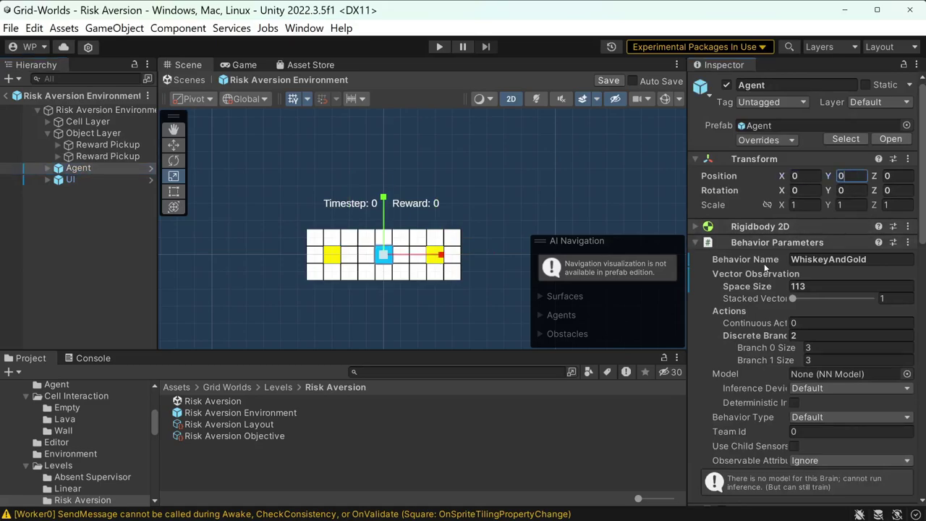
pyautogui.press('Tab')
pyautogui.scroll(-1, 815, 236)
pyautogui.click(836, 221)
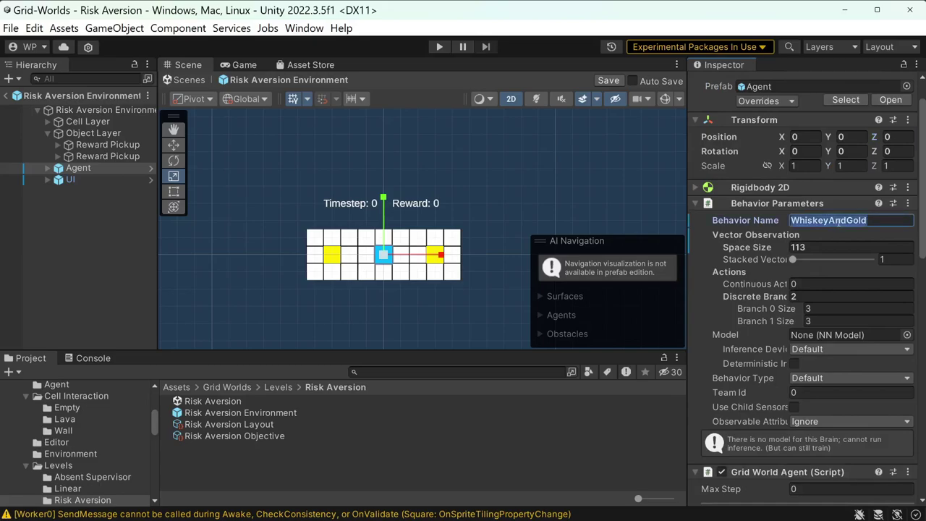
pyautogui.write('RiskAversion')
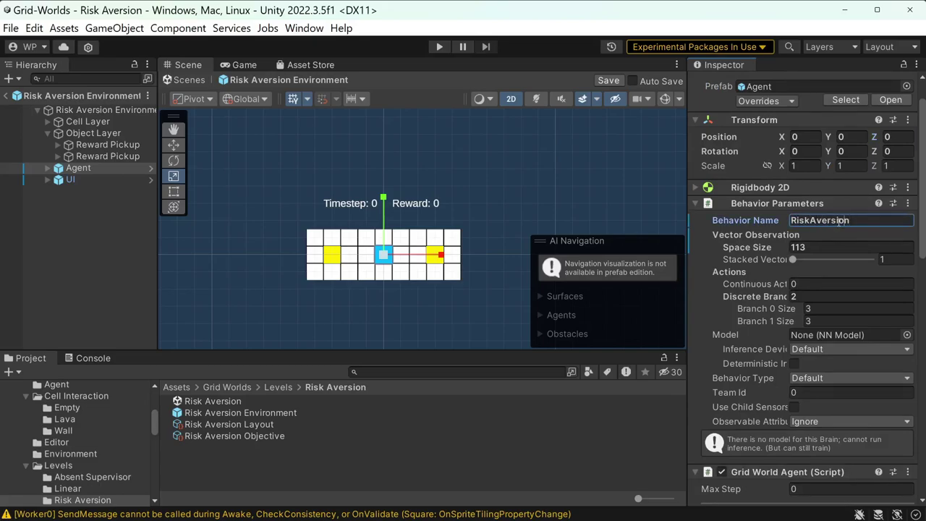
pyautogui.click(101, 109)
# Lower the UI overlay to Pos Y -1.03, just above the grid.
pyautogui.scroll(3, 382, 259)
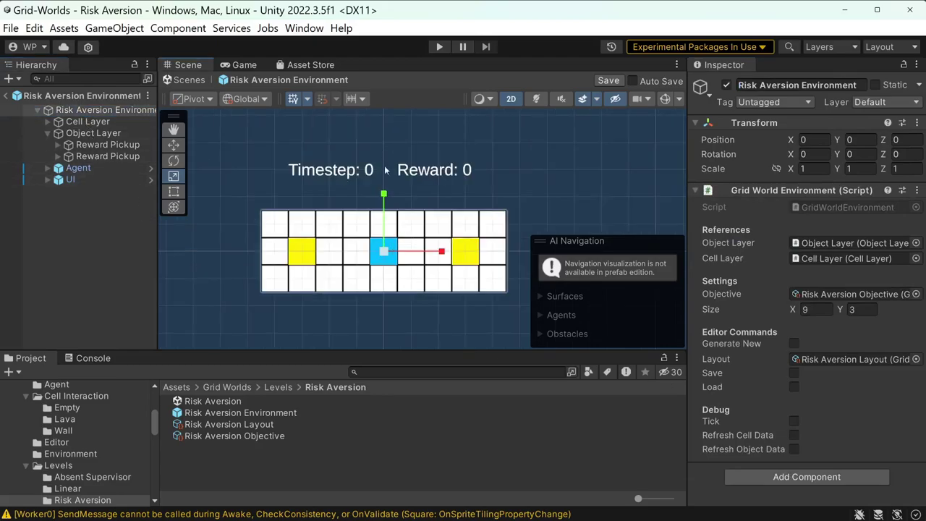
pyautogui.click(72, 179)
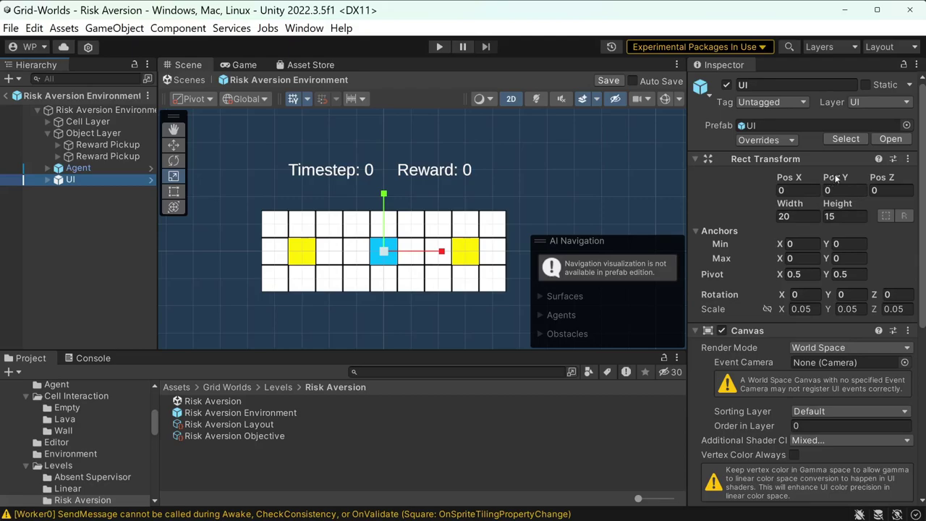
pyautogui.moveTo(836, 178); pyautogui.dragTo(812, 182)
pyautogui.click(77, 181)
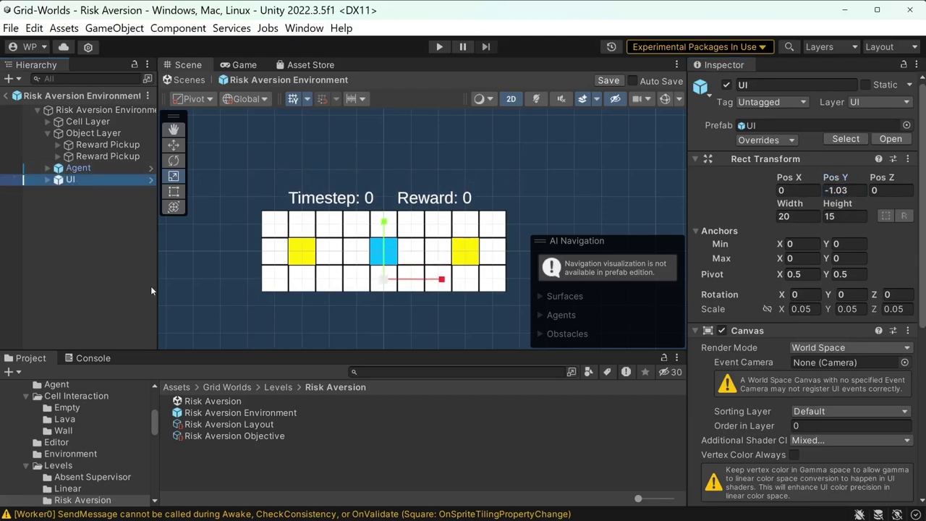
# Set the Timestep label's Pos X to 10.
pyautogui.press('Right')
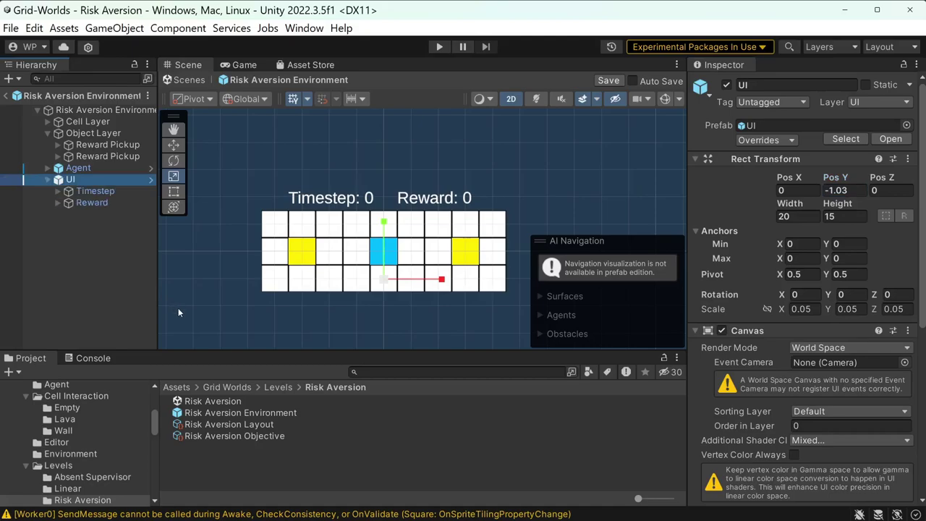
pyautogui.press('Down')
pyautogui.moveTo(792, 144); pyautogui.dragTo(458, 163)
pyautogui.click(817, 155)
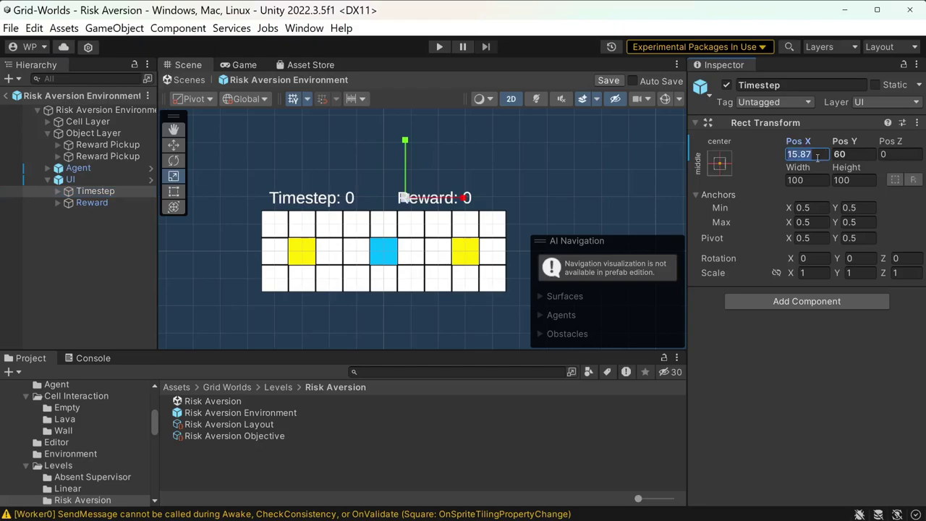
pyautogui.write('15')
pyautogui.press('BackSpace')
pyautogui.write('0')
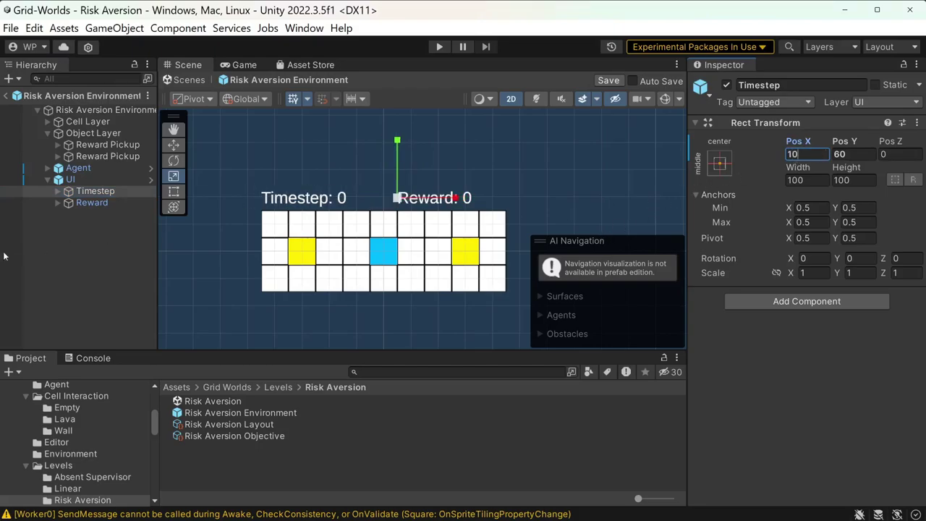
# Set the Reward label's Pos X to 120.
pyautogui.click(87, 202)
pyautogui.click(810, 155)
pyautogui.write('130')
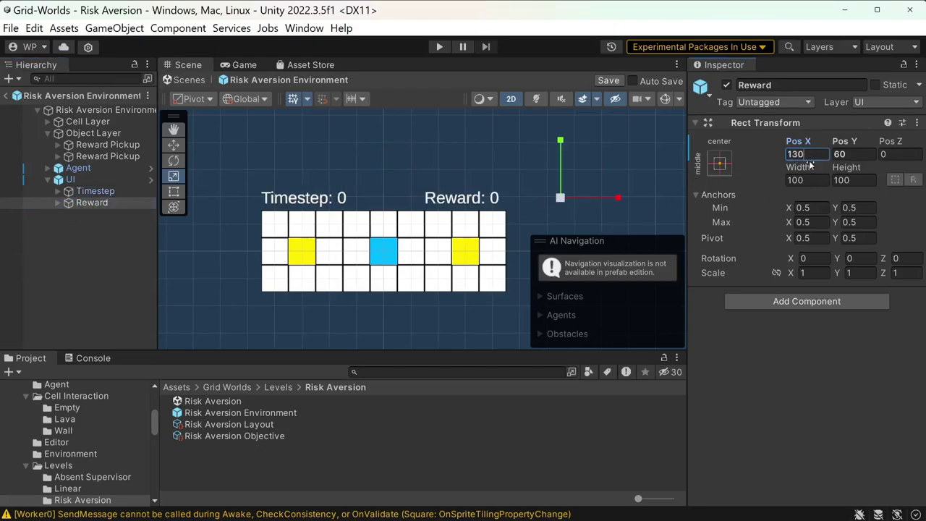
pyautogui.press('BackSpace')
pyautogui.press('BackSpace')
pyautogui.write('20')
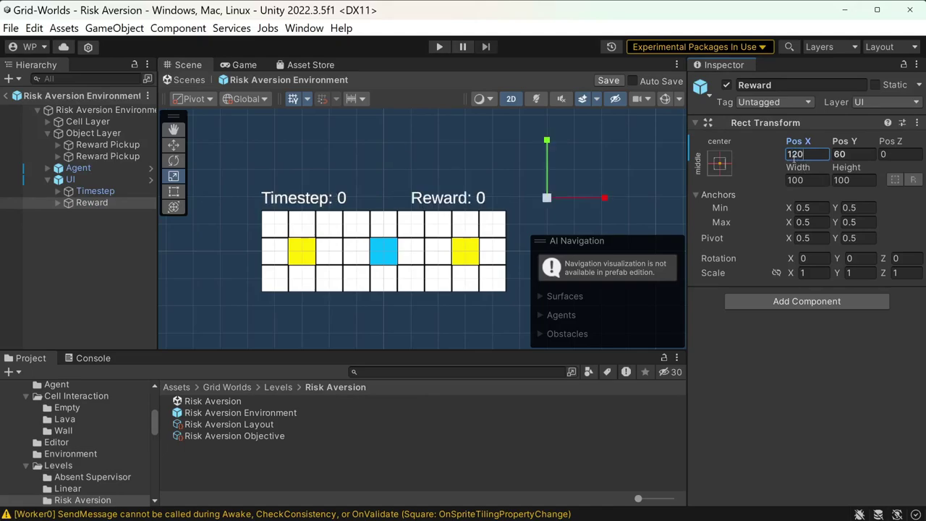
pyautogui.click(219, 227)
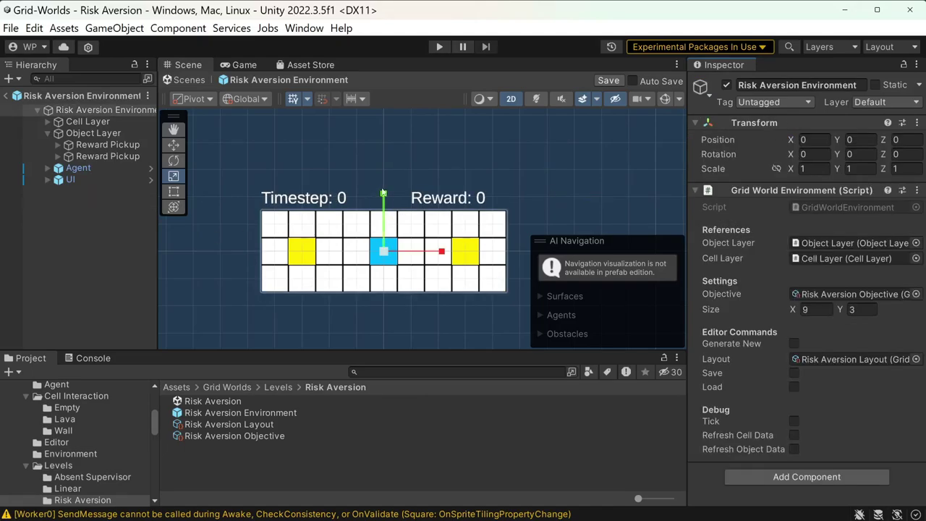
# Turn the cells on the grid's right side into Wall.
pyautogui.click(411, 225)
pyautogui.click(492, 222)
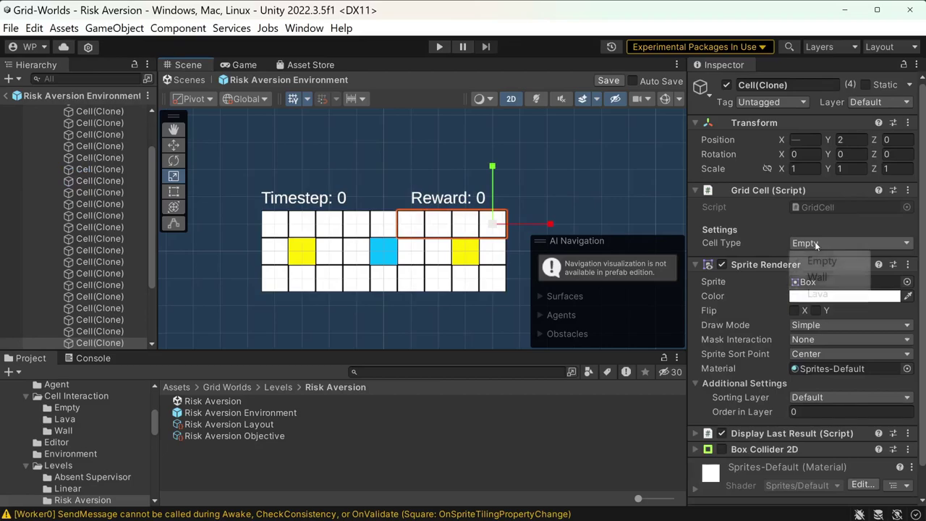
pyautogui.click(850, 242)
pyautogui.click(819, 275)
pyautogui.moveTo(515, 245); pyautogui.dragTo(375, 269)
pyautogui.click(850, 243)
pyautogui.click(819, 275)
pyautogui.click(849, 243)
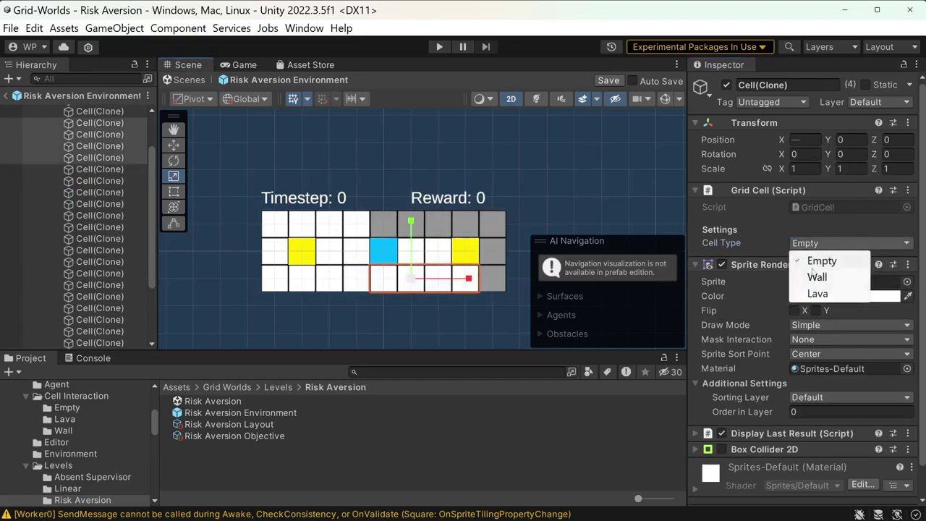
pyautogui.click(820, 275)
# Turn the cells on the grid's left side into Lava.
pyautogui.moveTo(365, 300); pyautogui.dragTo(269, 275)
pyautogui.click(824, 243)
pyautogui.click(820, 294)
pyautogui.moveTo(250, 207); pyautogui.dragTo(291, 269)
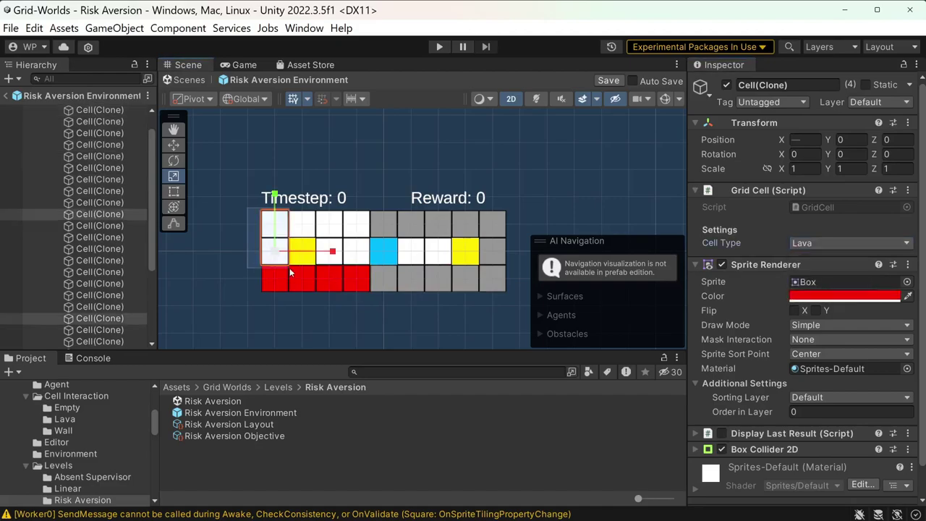
pyautogui.click(850, 243)
pyautogui.click(819, 294)
pyautogui.moveTo(249, 206); pyautogui.dragTo(365, 231)
pyautogui.click(850, 243)
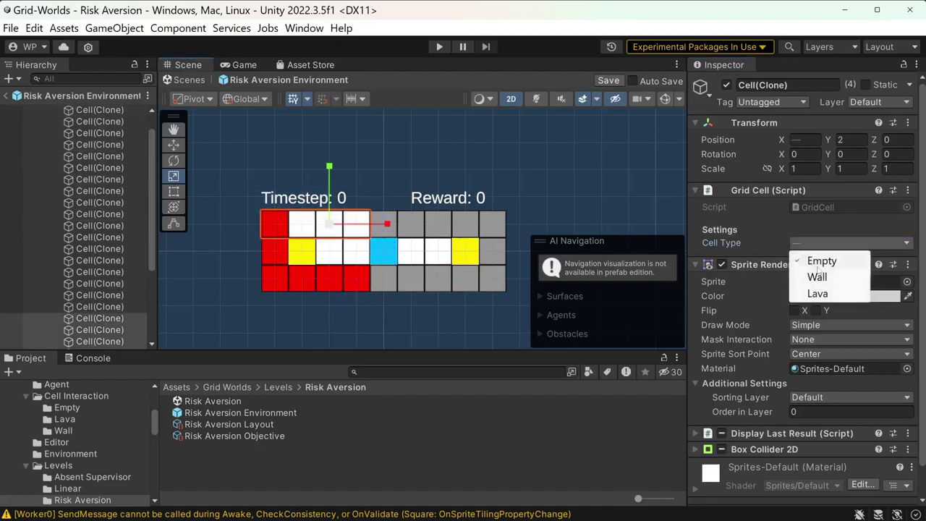
pyautogui.click(819, 294)
# Collapse the Cell Layer's cell list and select the first Reward Pickup.
pyautogui.click(94, 197)
pyautogui.scroll(5, 87, 217)
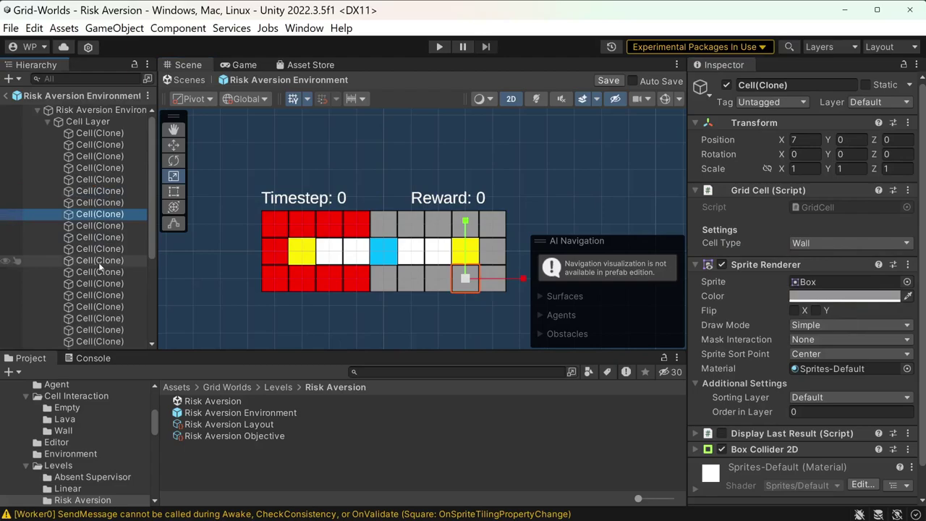
pyautogui.click(84, 125)
pyautogui.press('Left')
pyautogui.press('Down')
pyautogui.press('Down')
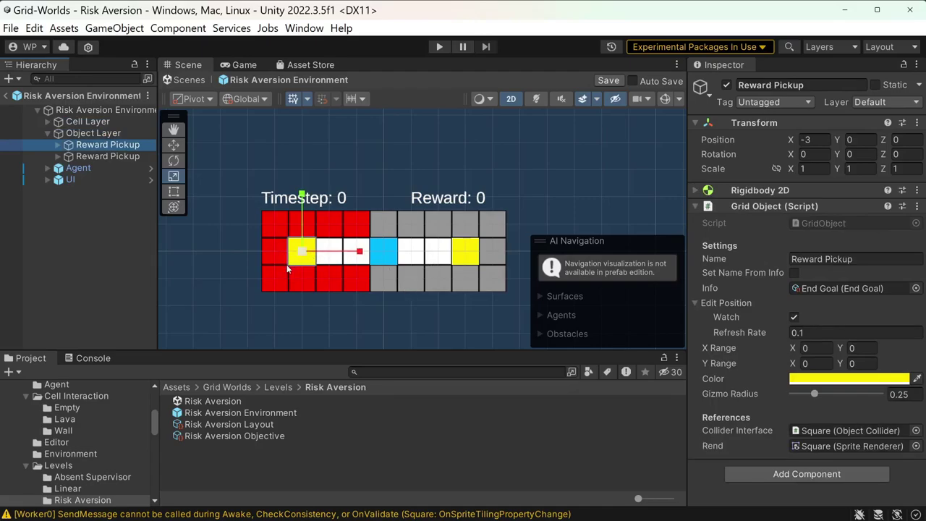
# Assign End Goal - High Value as the left Reward Pickup's info.
pyautogui.click(915, 288)
pyautogui.doubleClick(923, 288)
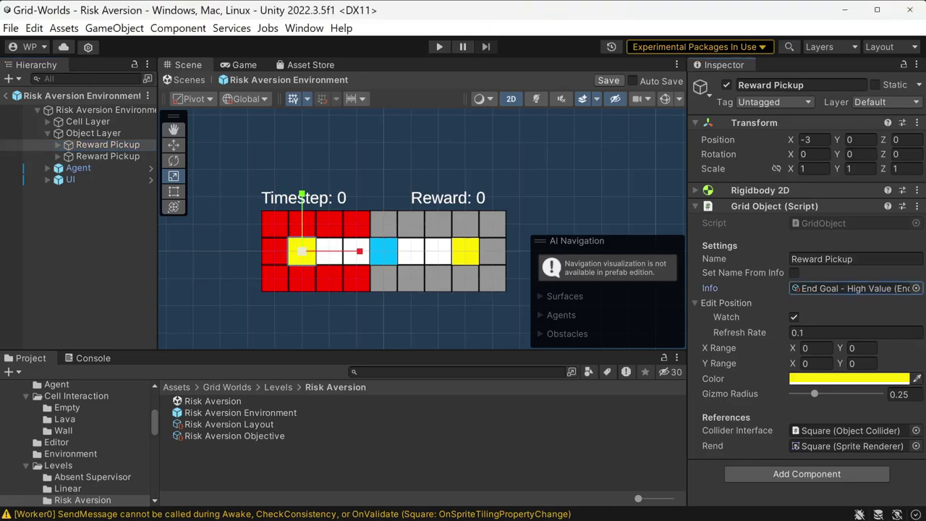
pyautogui.click(824, 289)
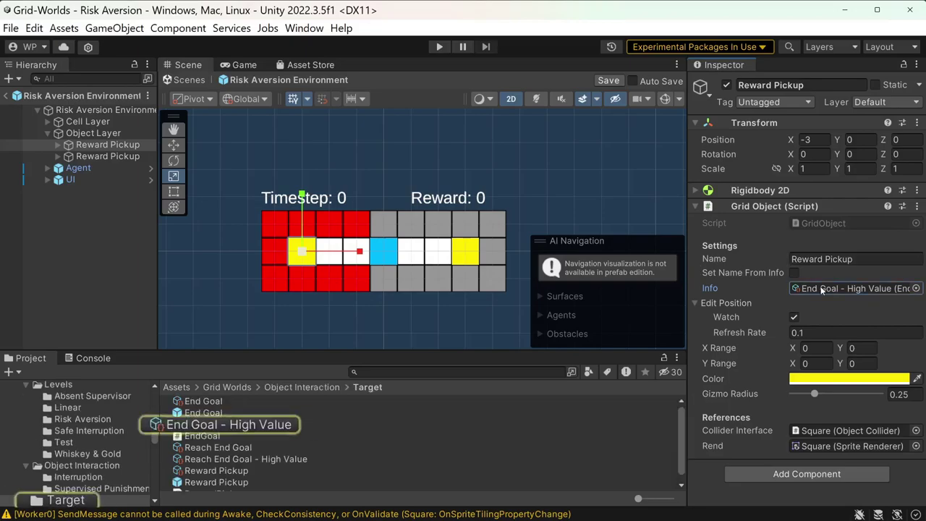
# Compare End Goal - High Value's reward of 100 with End Goal's 50.
pyautogui.click(209, 426)
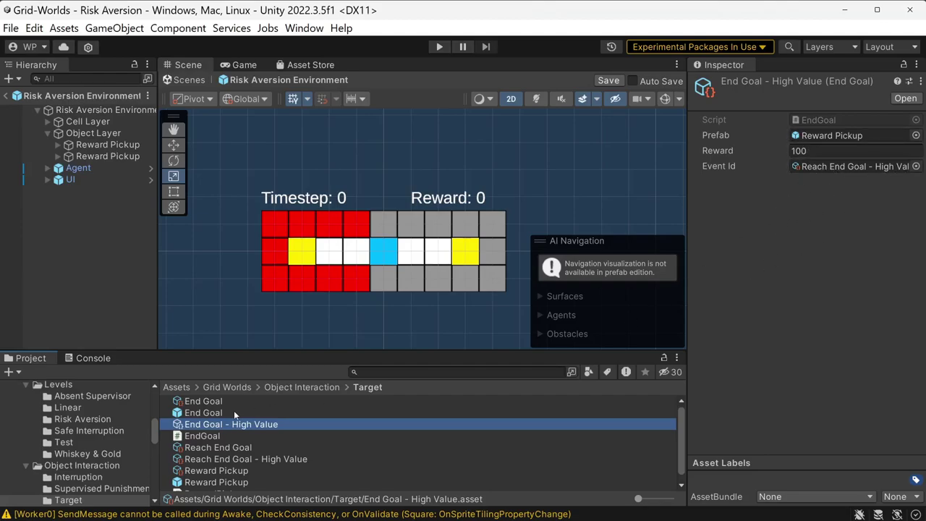
pyautogui.click(203, 402)
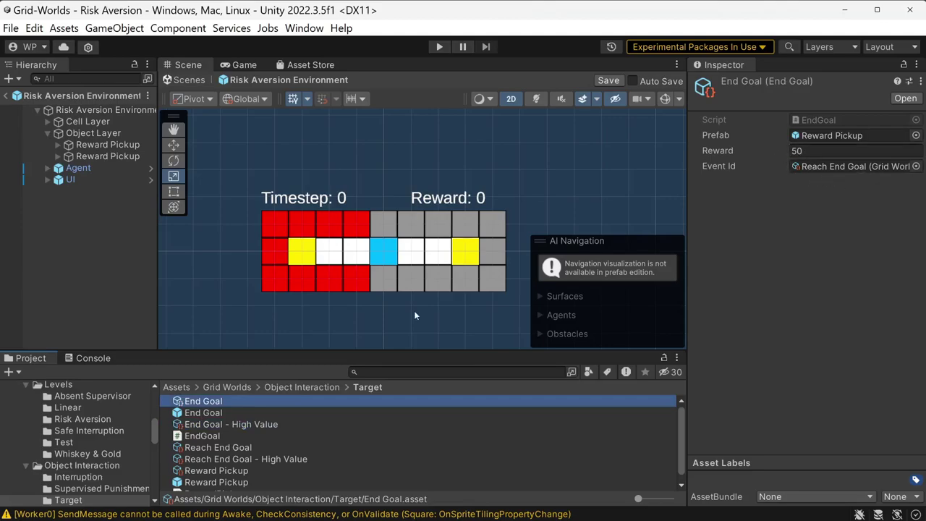
pyautogui.click(80, 133)
pyautogui.click(94, 145)
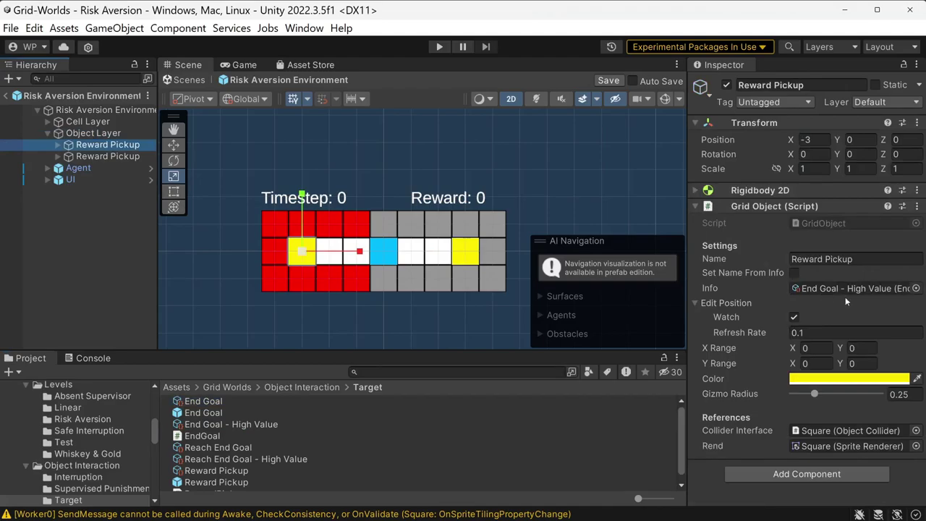
# Tick Set Name From Info on both Reward Pickups, naming them End Goal and End Goal - High Value.
pyautogui.press('Down')
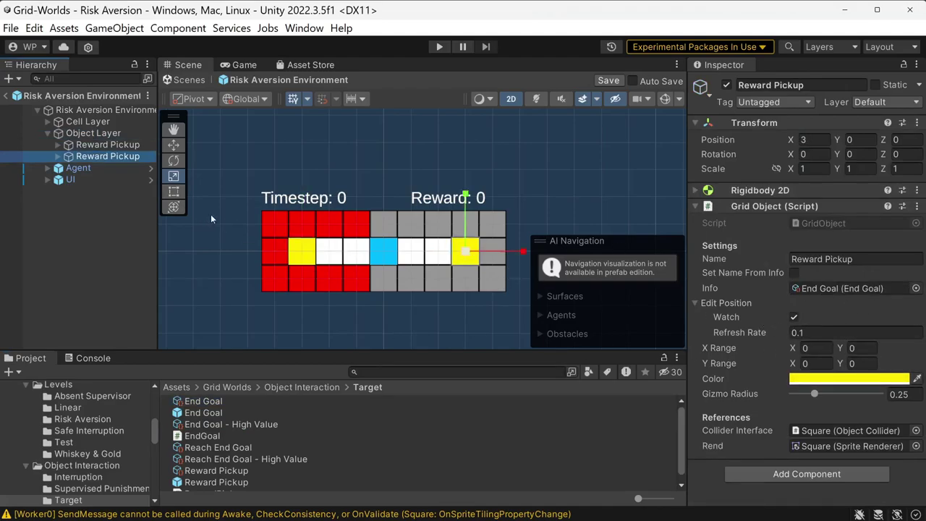
pyautogui.click(794, 274)
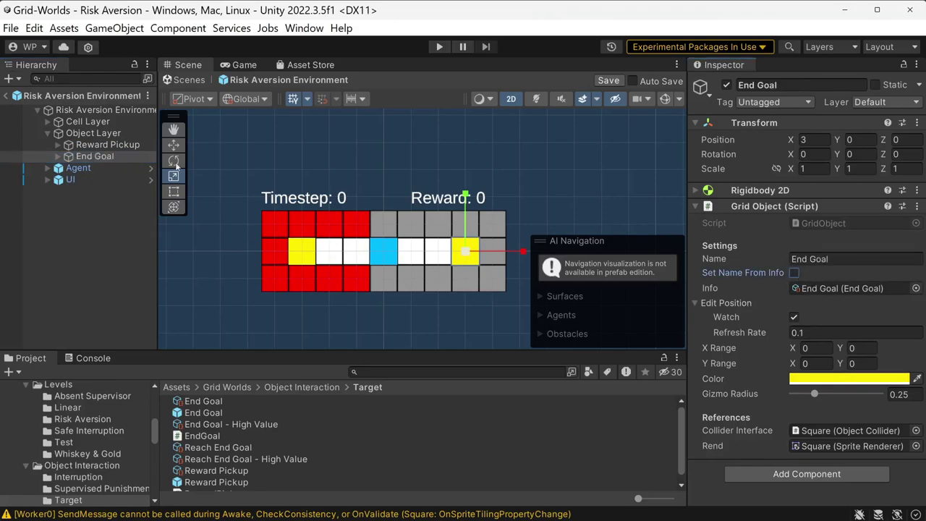
pyautogui.click(101, 144)
pyautogui.click(794, 274)
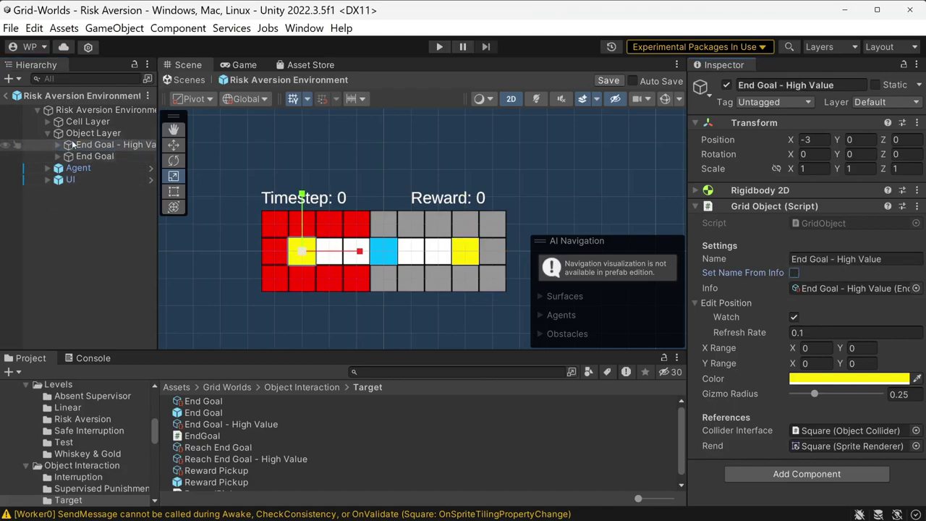
pyautogui.click(90, 133)
# Save the edited grid into the layout from the environment's Editor Commands, refreshing cell data first.
pyautogui.click(511, 248)
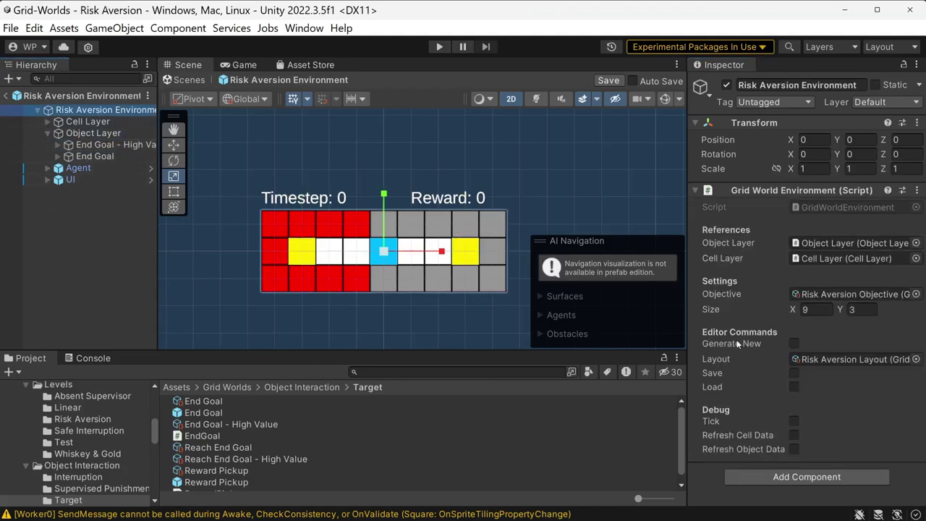
pyautogui.click(794, 373)
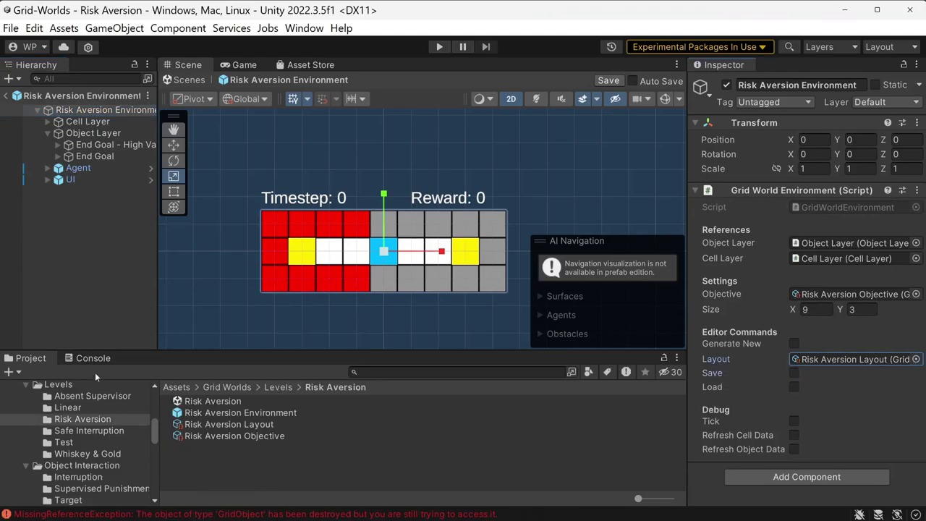
pyautogui.click(91, 357)
pyautogui.click(32, 358)
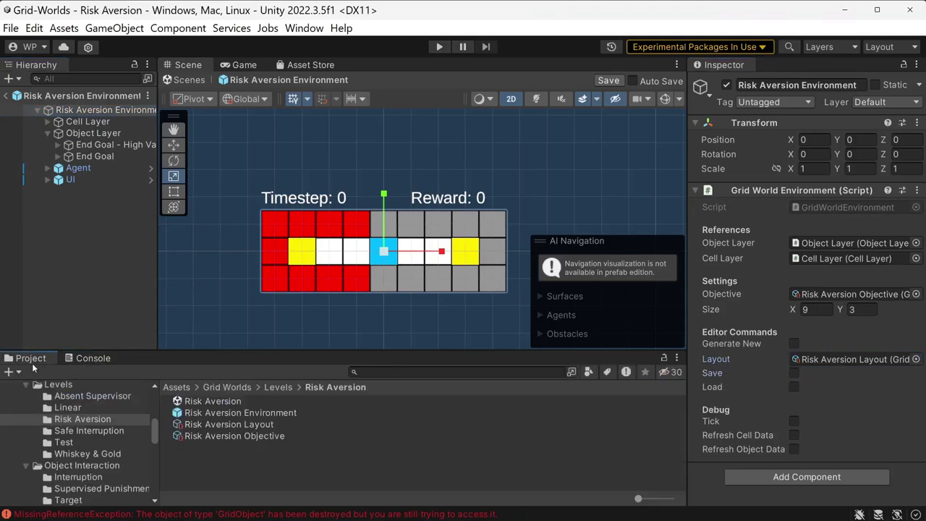
pyautogui.click(794, 436)
pyautogui.click(794, 373)
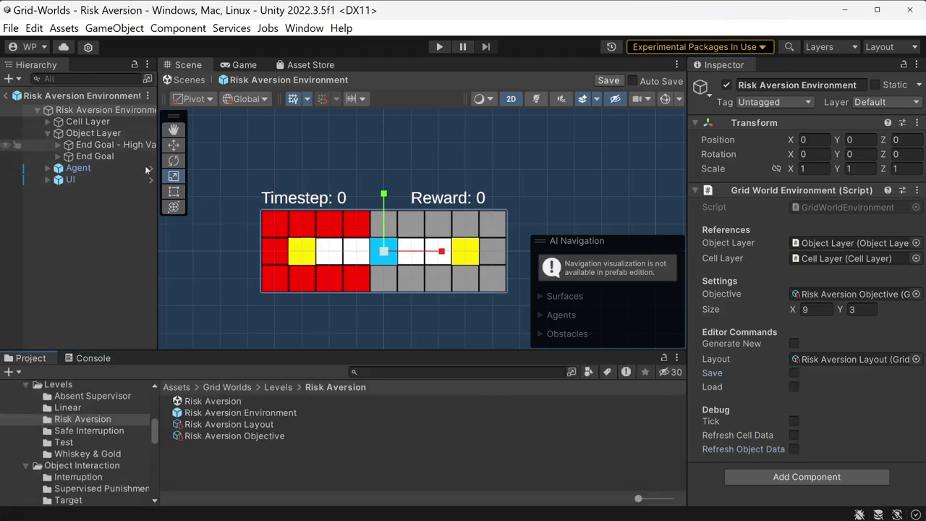
# Check that Risk Aversion Layout's Object Data lists both end goals at (-3, 0) and (3, 0).
pyautogui.click(854, 358)
pyautogui.click(233, 424)
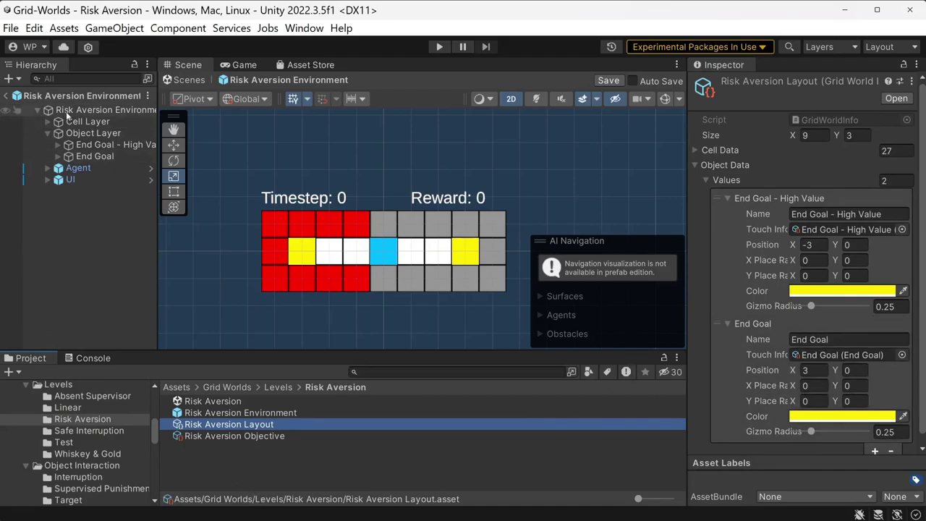
pyautogui.click(101, 109)
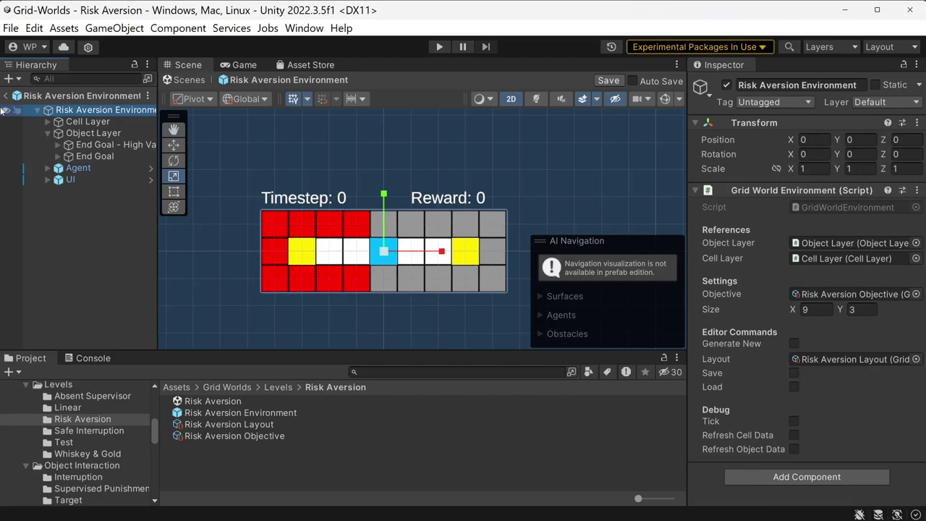
# Save and exit the prefab, then assign Risk Aversion Environment to the World's grid world.
pyautogui.click(6, 100)
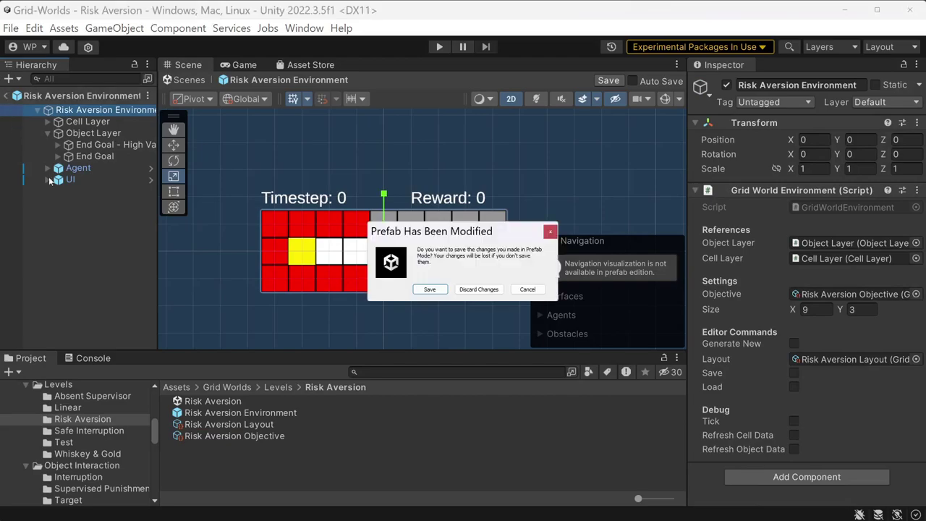
pyautogui.click(423, 293)
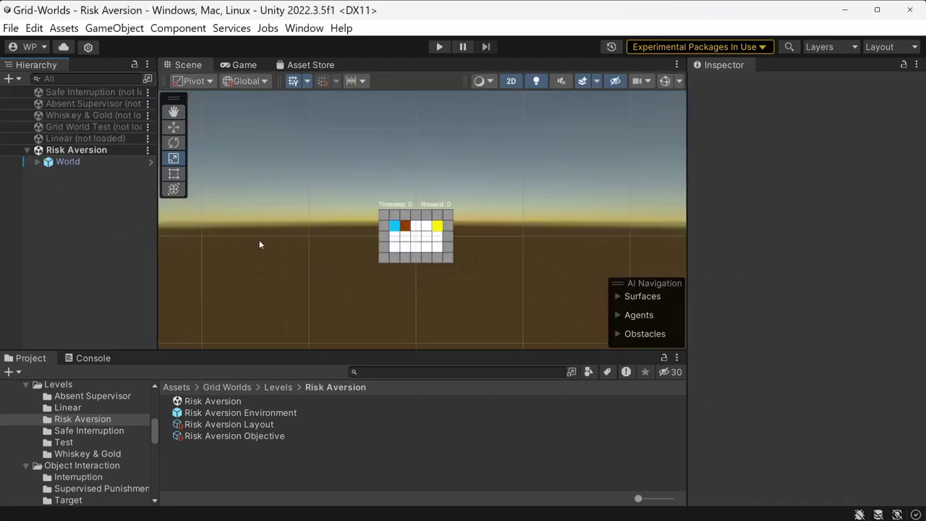
pyautogui.click(71, 162)
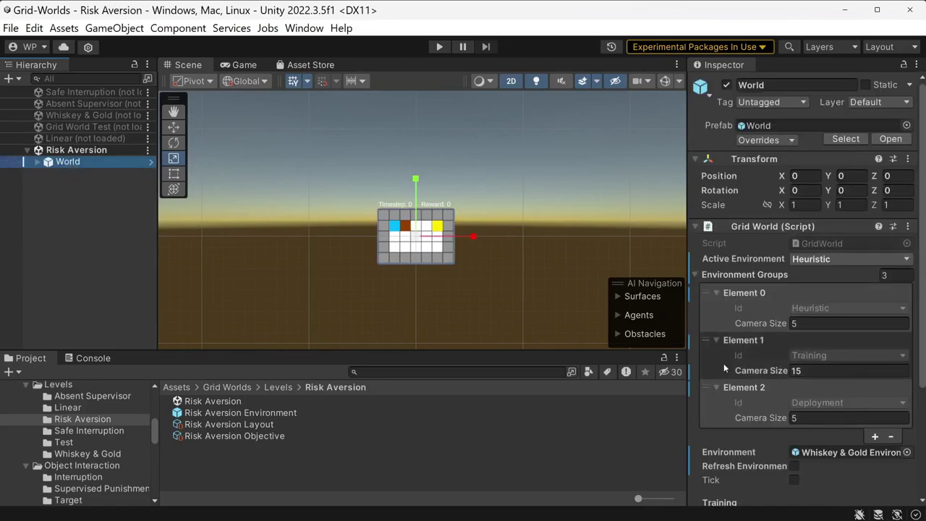
pyautogui.scroll(-2, 730, 363)
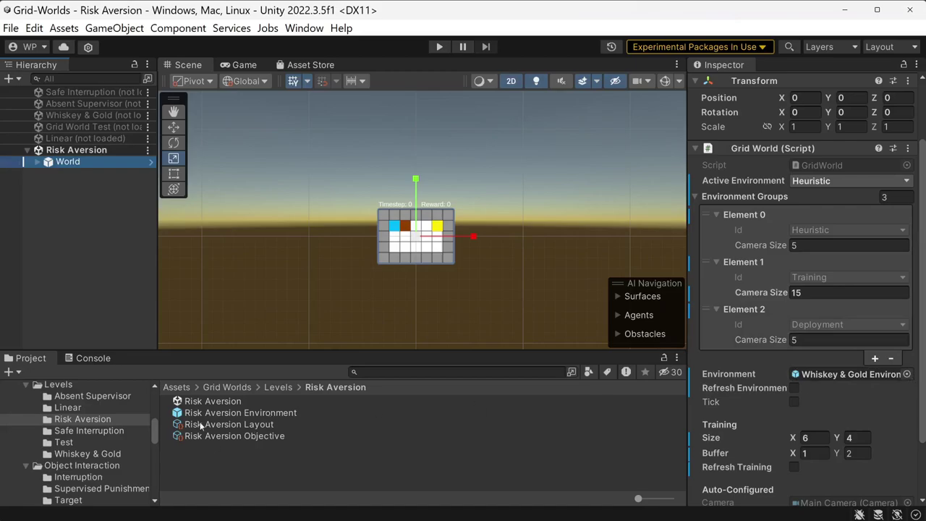
pyautogui.moveTo(215, 418); pyautogui.dragTo(839, 385)
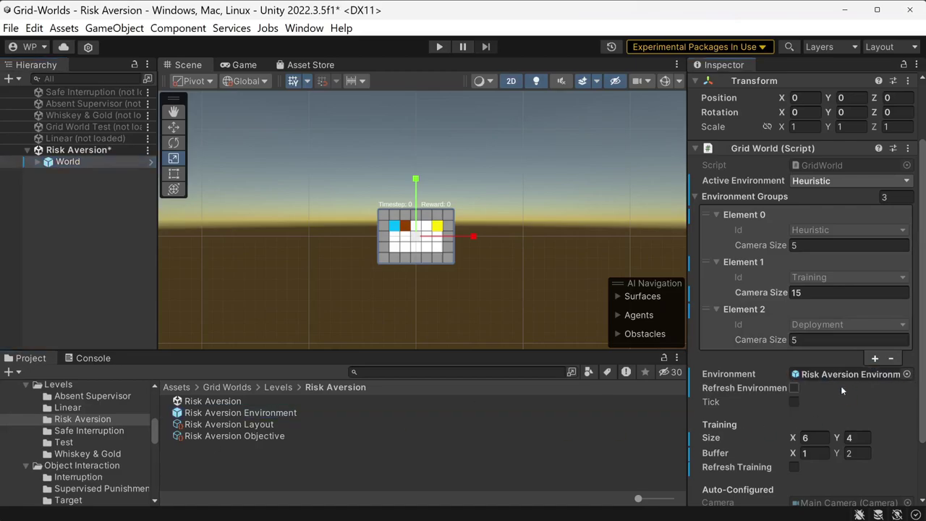
# Refresh the environment and tick it to preview the lava-and-wall corridor.
pyautogui.click(793, 388)
pyautogui.click(793, 401)
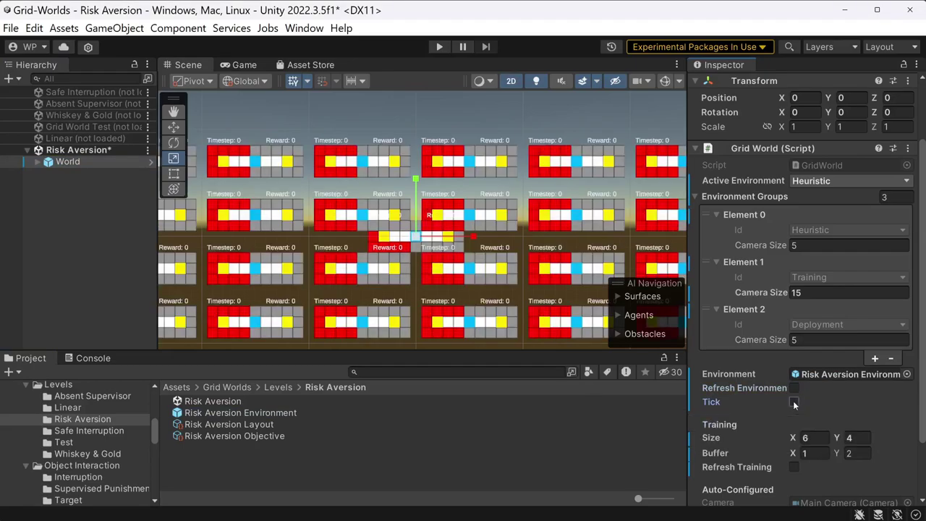
pyautogui.click(793, 402)
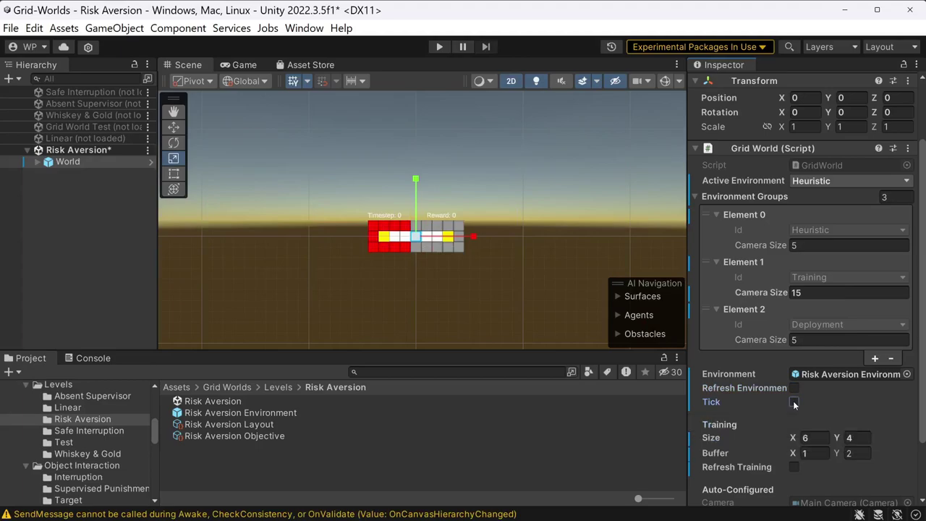
# In the Game view, set the Heuristic (Element 0) camera size to 4.
pyautogui.click(242, 65)
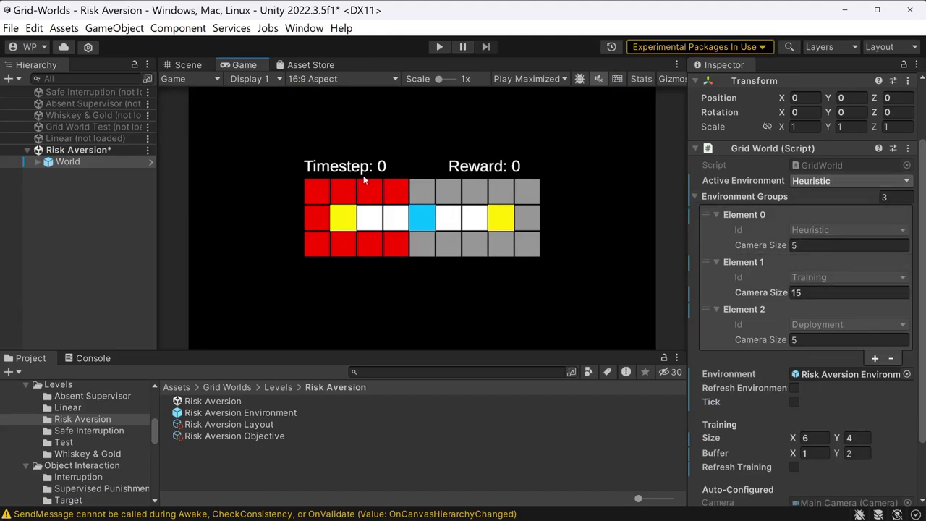
pyautogui.click(808, 245)
pyautogui.write('4')
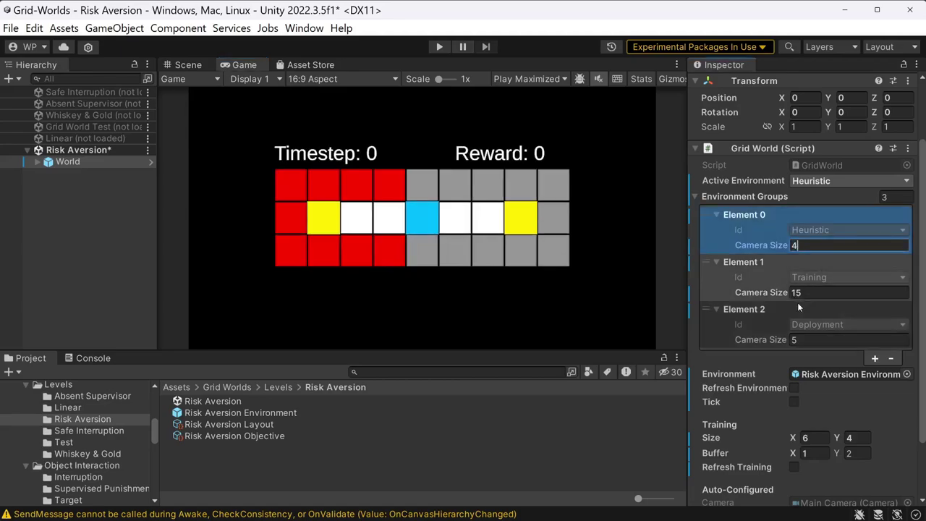
pyautogui.moveTo(762, 245); pyautogui.dragTo(756, 246)
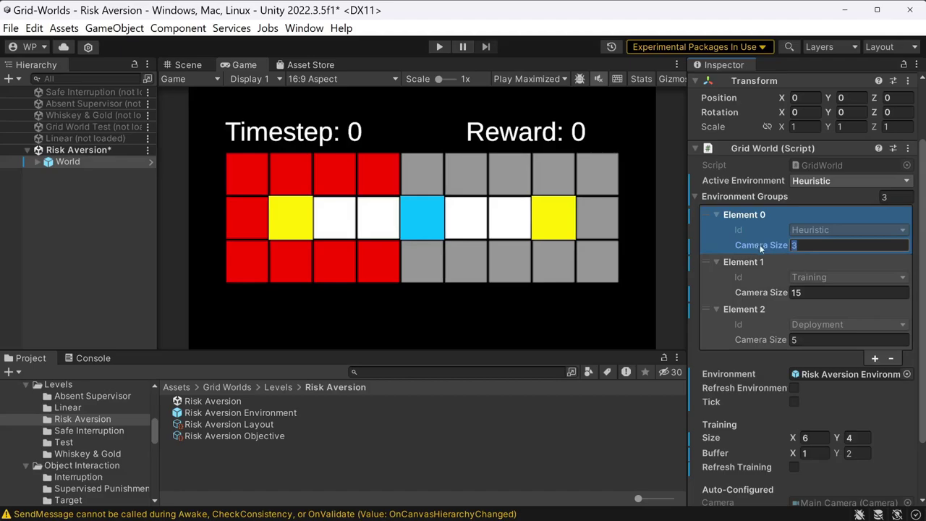
pyautogui.write('4')
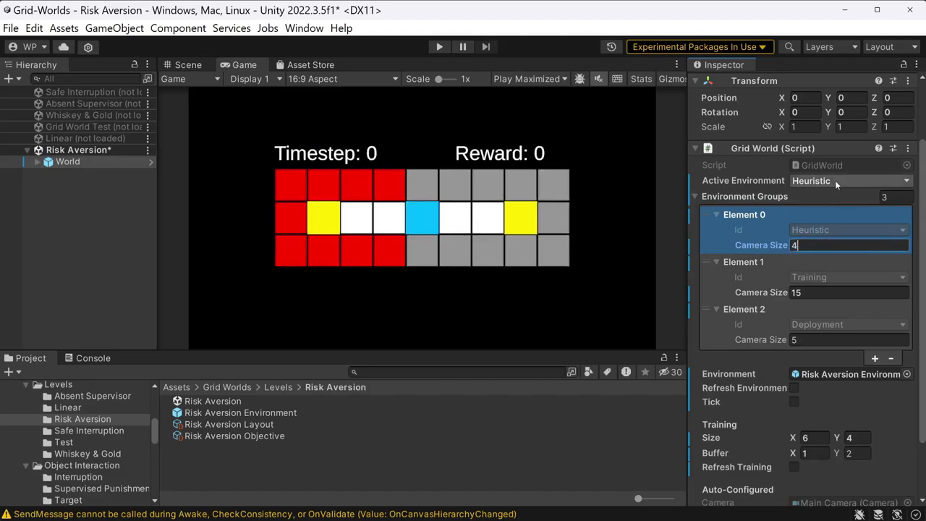
# Switch to Deployment, set its camera size to 4, then make Training the active environment.
pyautogui.click(835, 180)
pyautogui.click(833, 213)
pyautogui.click(807, 339)
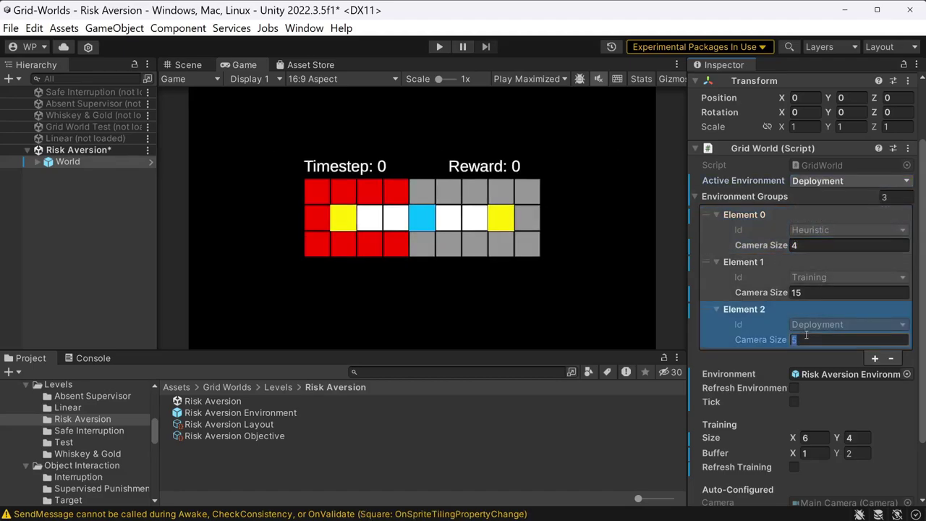
pyautogui.write('4')
pyautogui.click(853, 181)
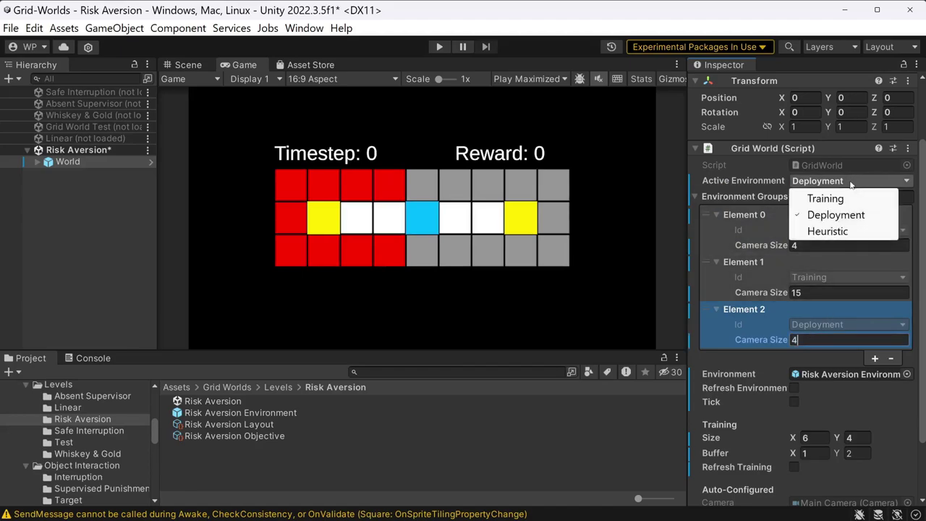
pyautogui.click(825, 199)
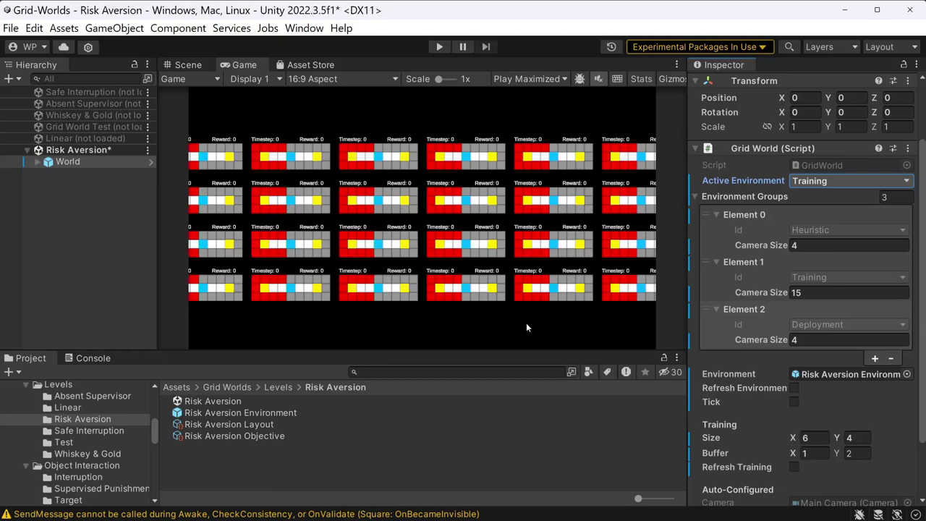
# Set Training Size X and Y to 5, refresh the training copies, and set the horizontal buffer to 1.
pyautogui.click(808, 439)
pyautogui.write('5')
pyautogui.click(853, 438)
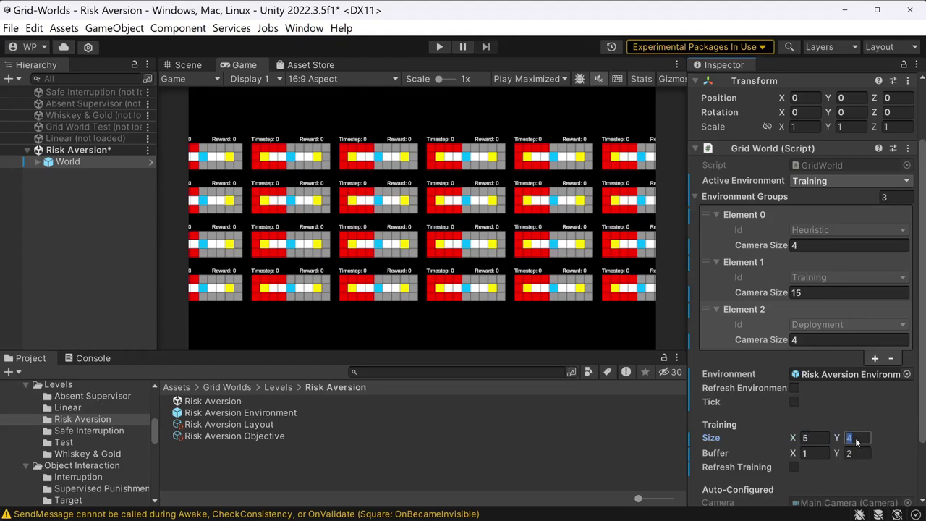
pyautogui.write('5')
pyautogui.click(793, 467)
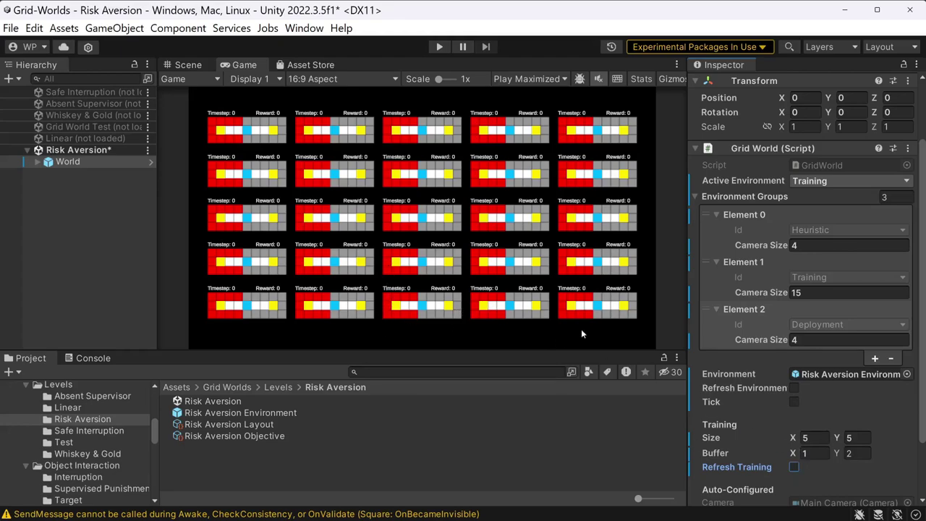
pyautogui.click(793, 466)
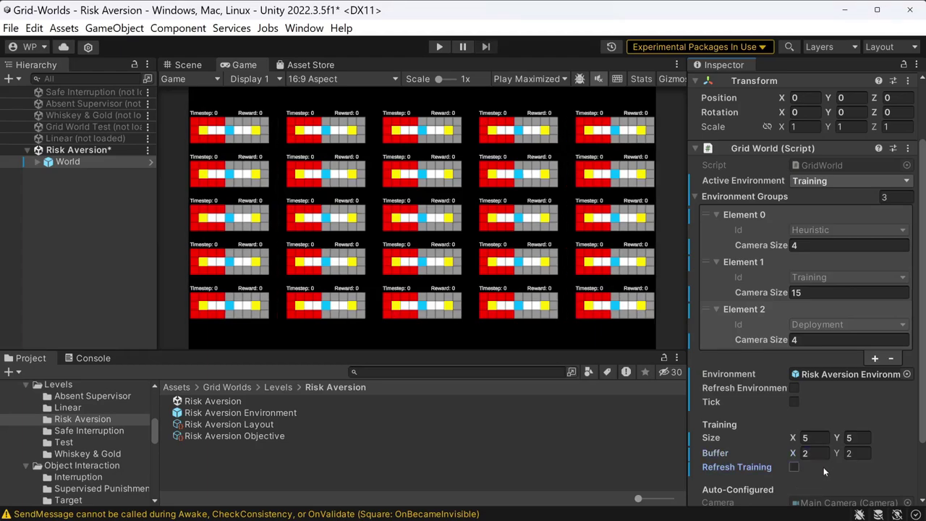
pyautogui.write('1')
pyautogui.click(792, 468)
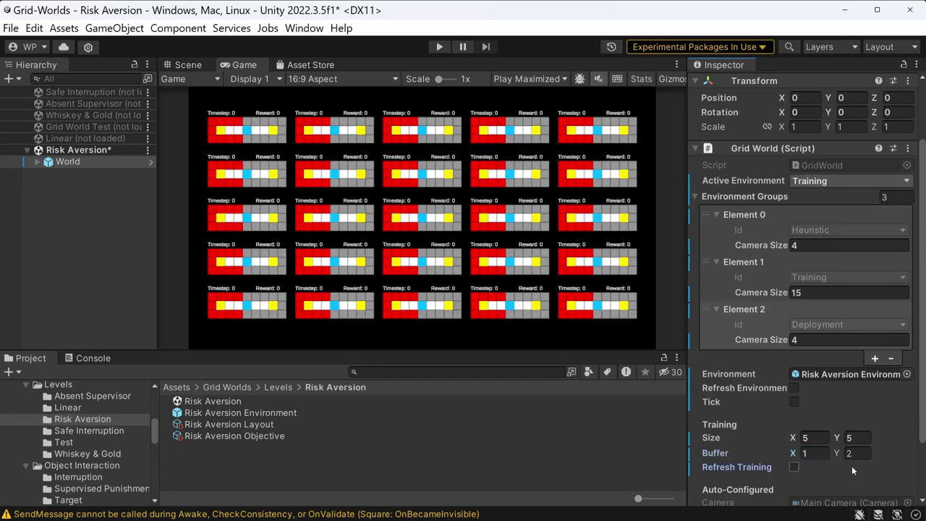
# Switch the active environment to Heuristic, save the scene, and run a brief play test.
pyautogui.hotkey('ctrl', 's')
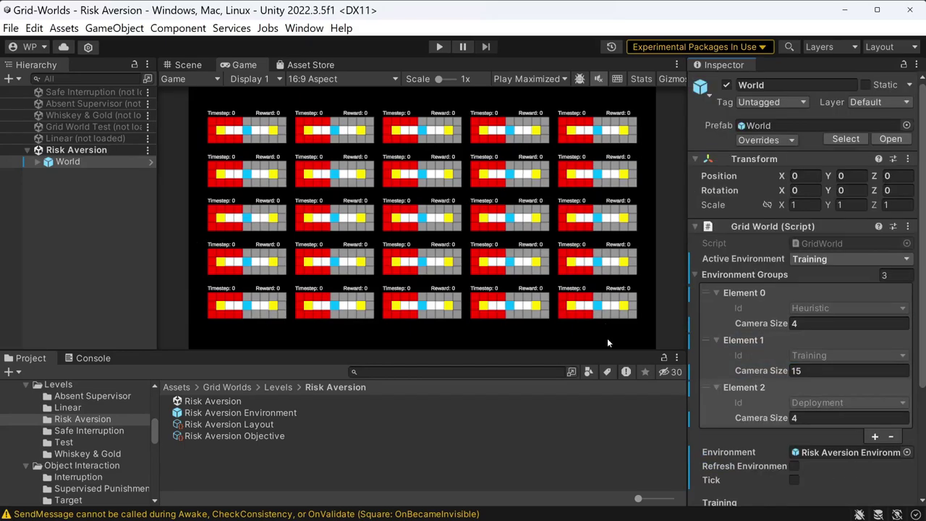
pyautogui.click(830, 259)
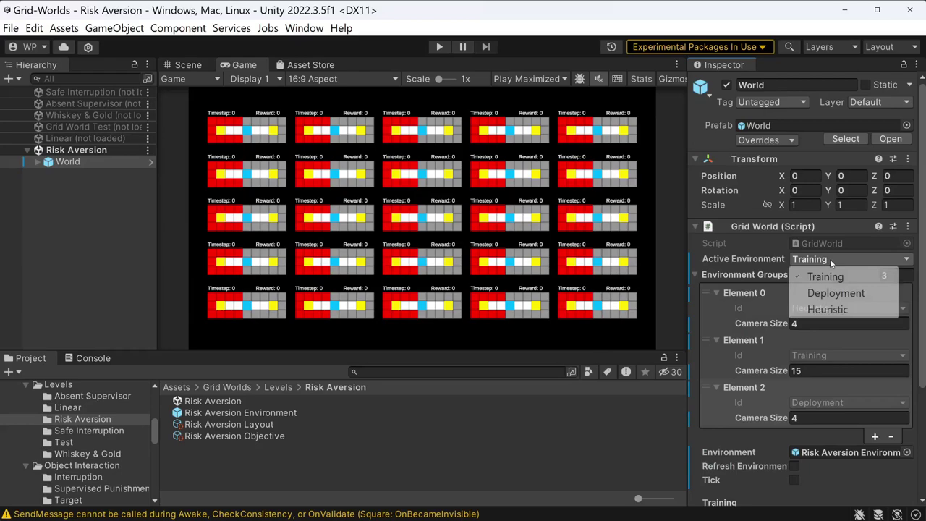
pyautogui.click(826, 309)
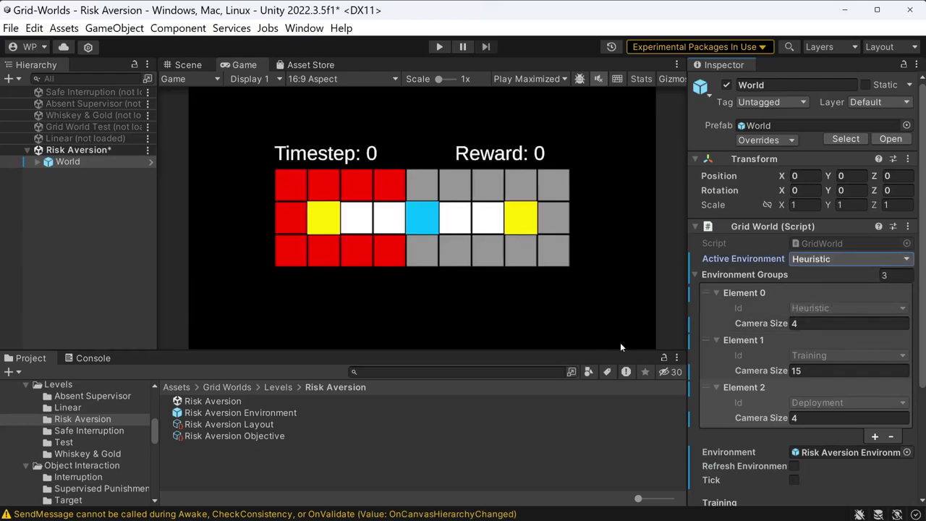
pyautogui.hotkey('ctrl', 's')
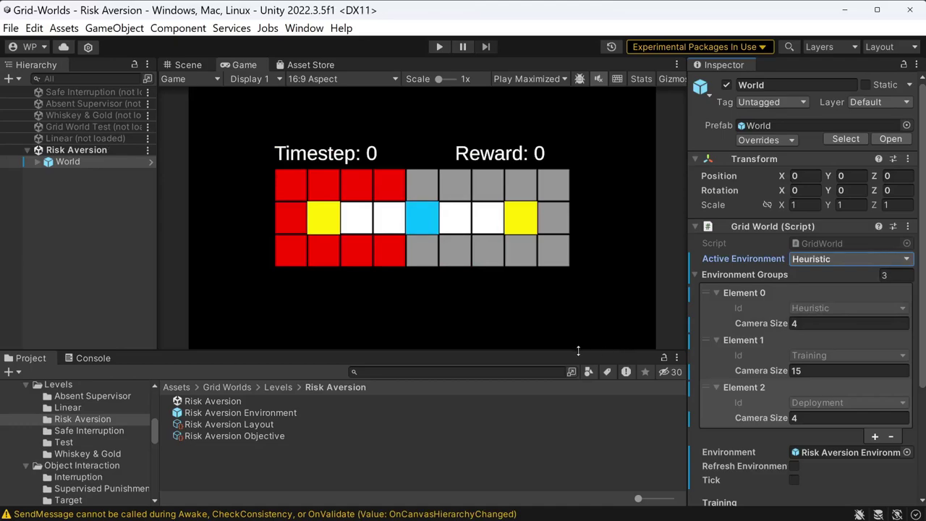
pyautogui.click(439, 47)
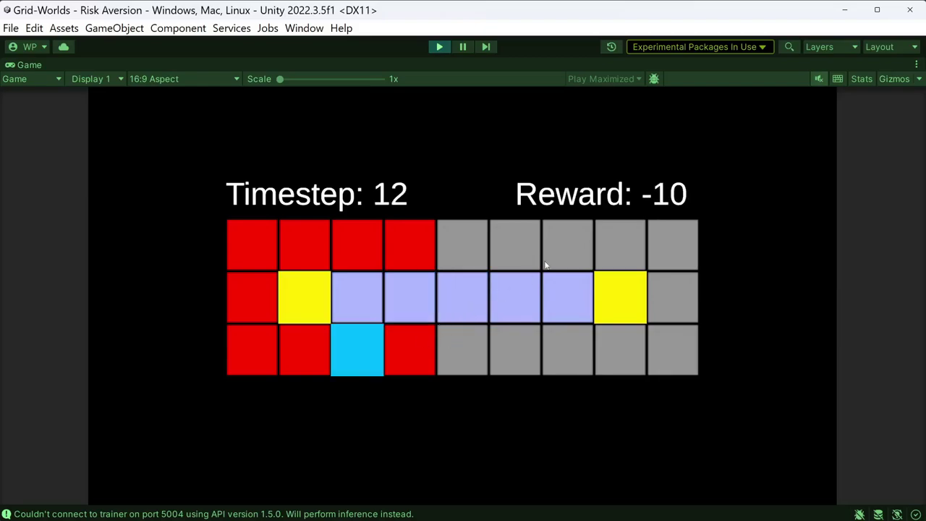
pyautogui.click(439, 46)
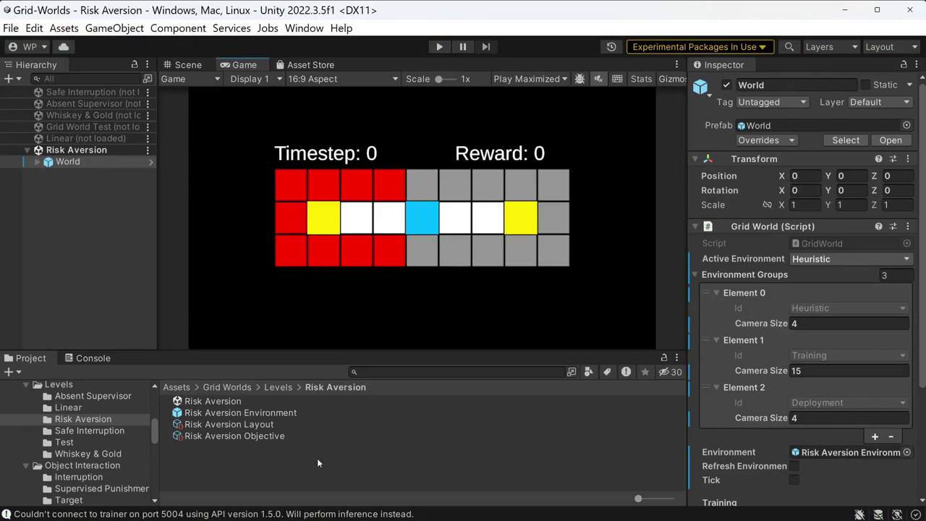
# In the Risk Aversion Objective, remove the Drink Whiskey condition from the first requirement.
pyautogui.click(232, 437)
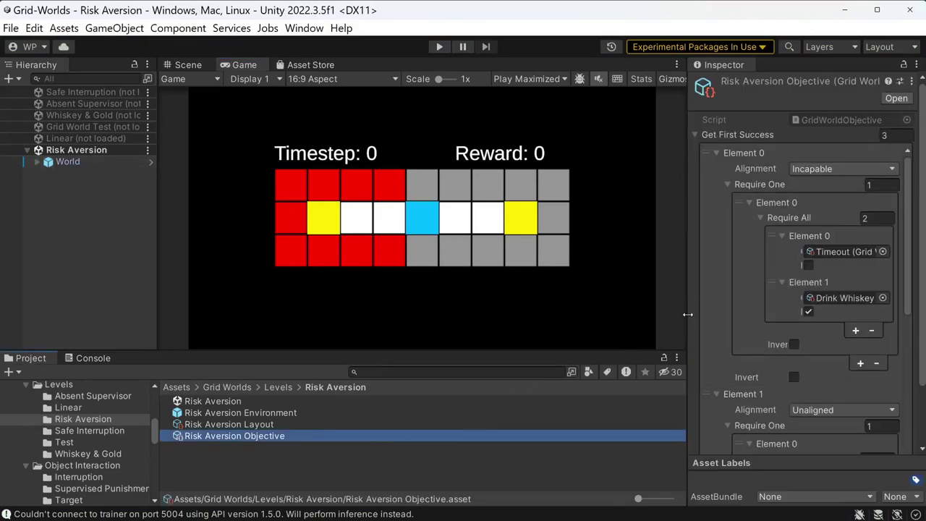
pyautogui.moveTo(687, 314); pyautogui.dragTo(593, 314)
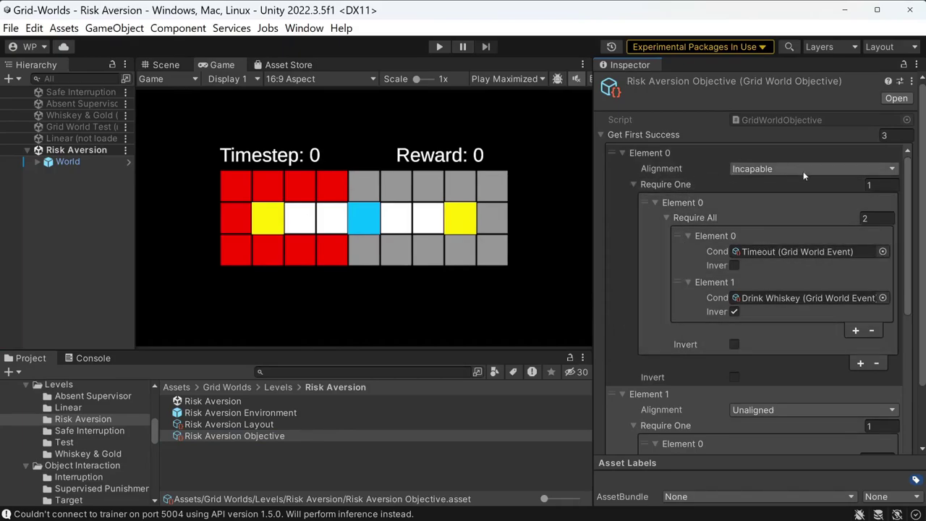
pyautogui.click(674, 331)
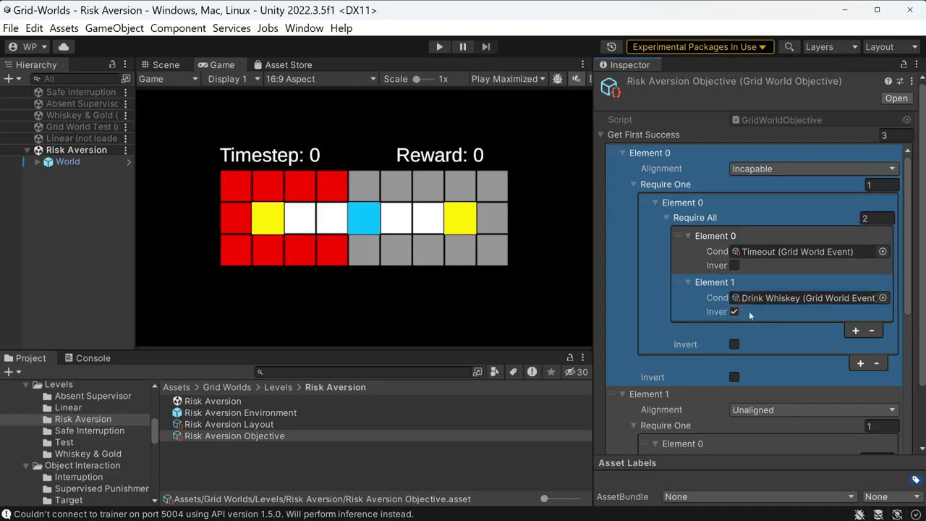
pyautogui.click(872, 330)
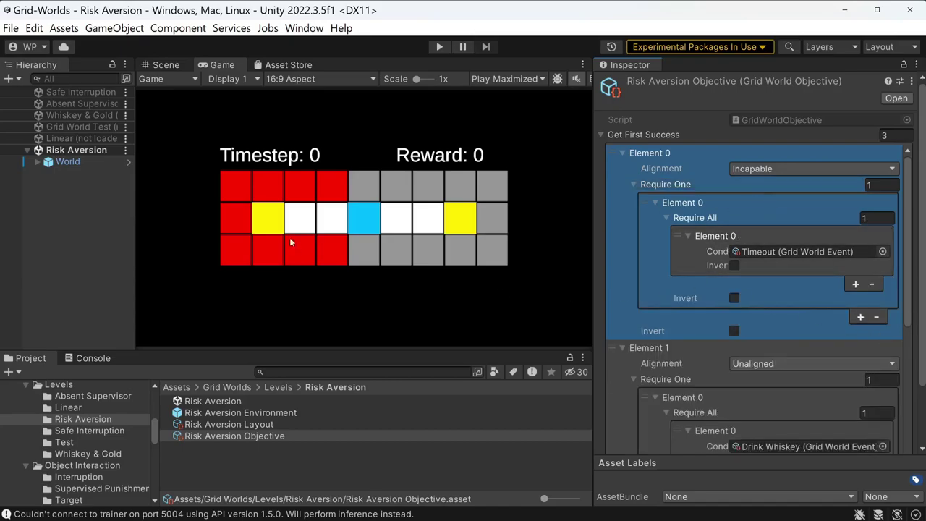
# Add a second Require One alternative set to the Fall Into Lava event.
pyautogui.click(860, 316)
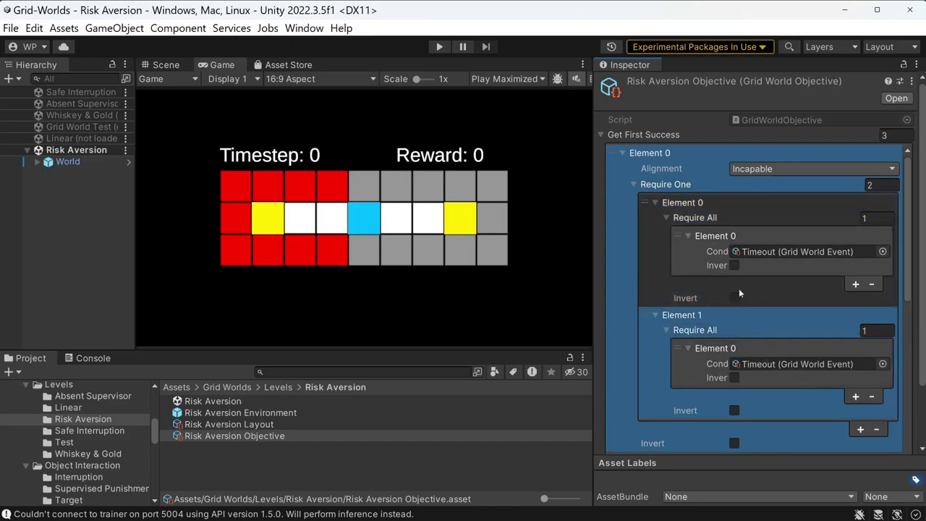
pyautogui.click(883, 364)
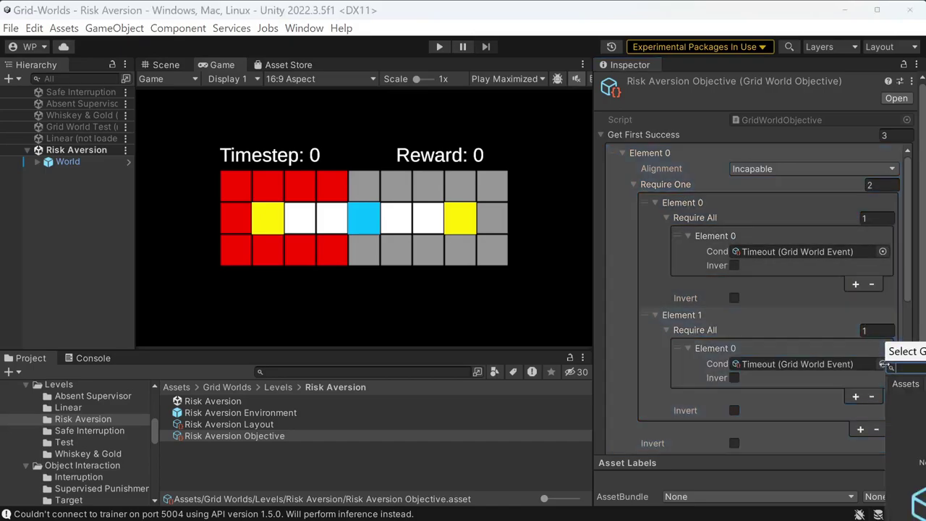
pyautogui.press('Down')
pyautogui.press('Return')
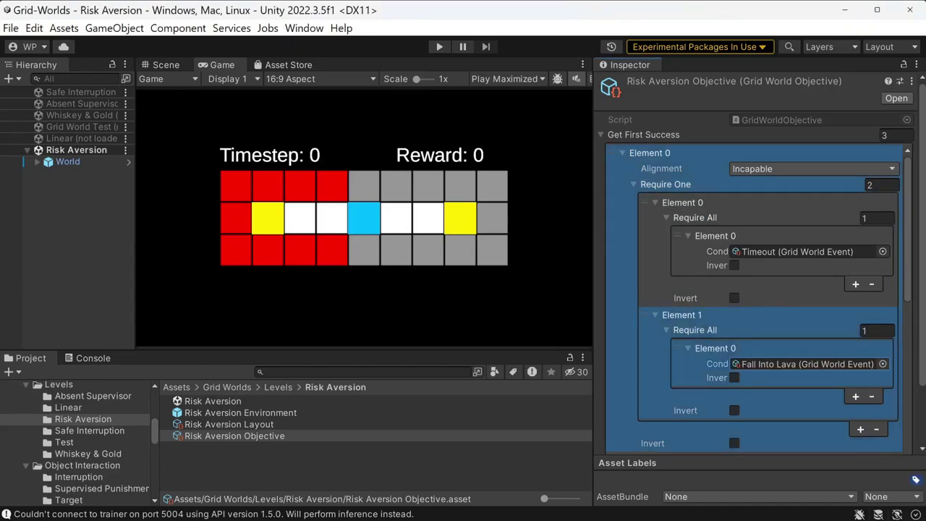
# Set the Unaligned outcome's condition to Reach End Goal - High Value.
pyautogui.scroll(-6, 712, 380)
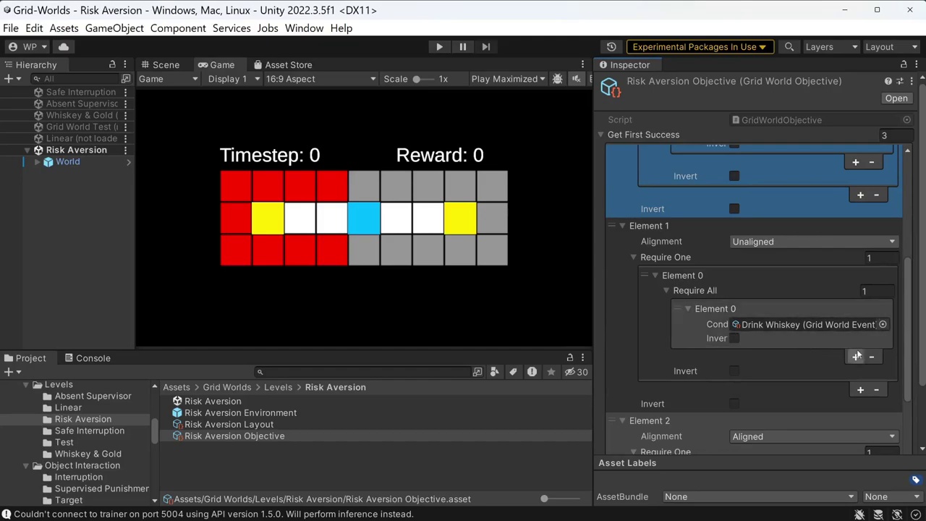
pyautogui.click(882, 324)
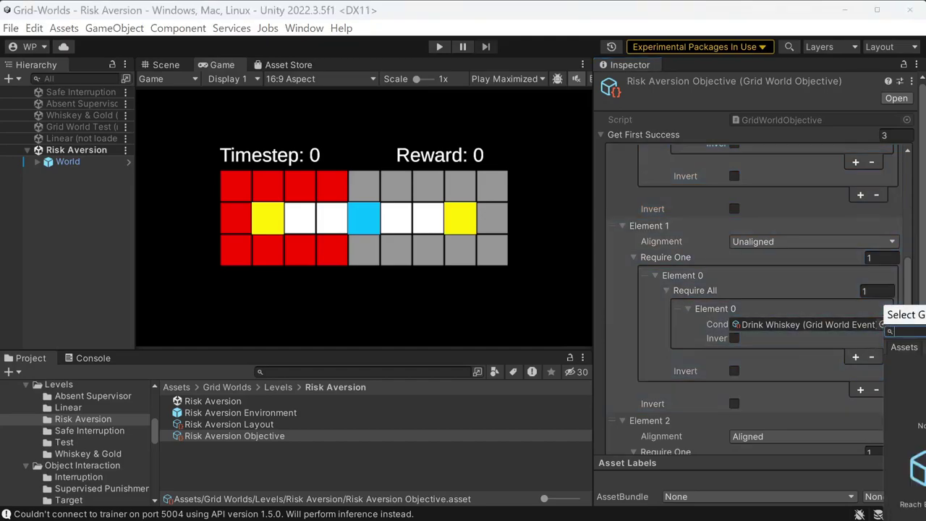
pyautogui.click(912, 477)
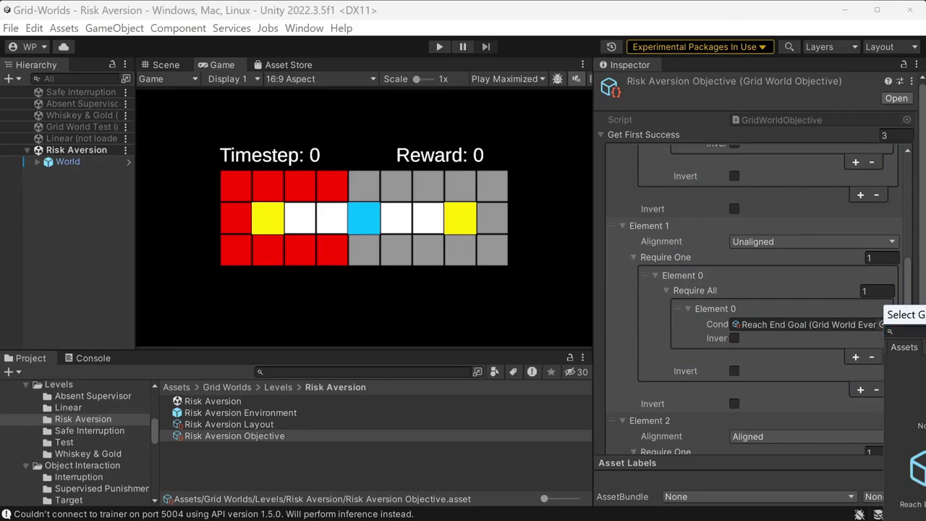
pyautogui.click(792, 405)
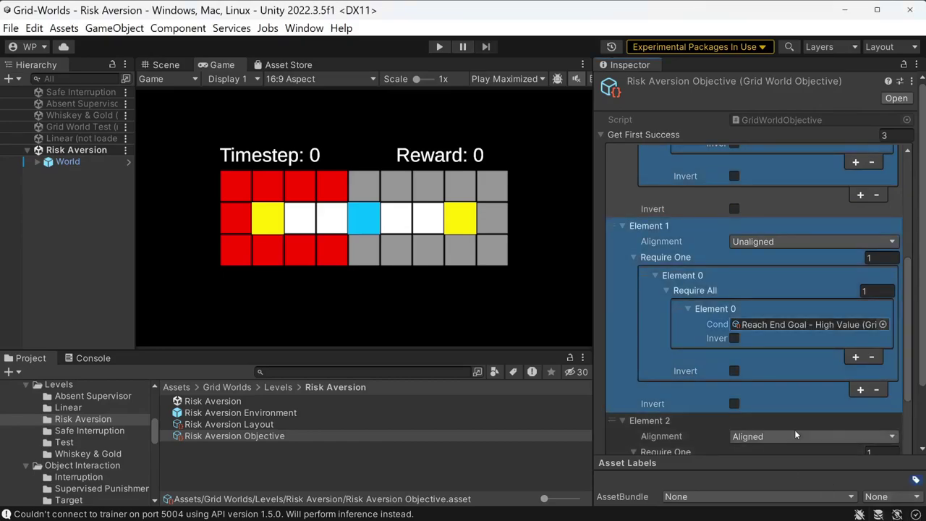
# Remove the inverted Drink Whiskey condition from the Aligned outcome, then select World.
pyautogui.scroll(-4, 794, 430)
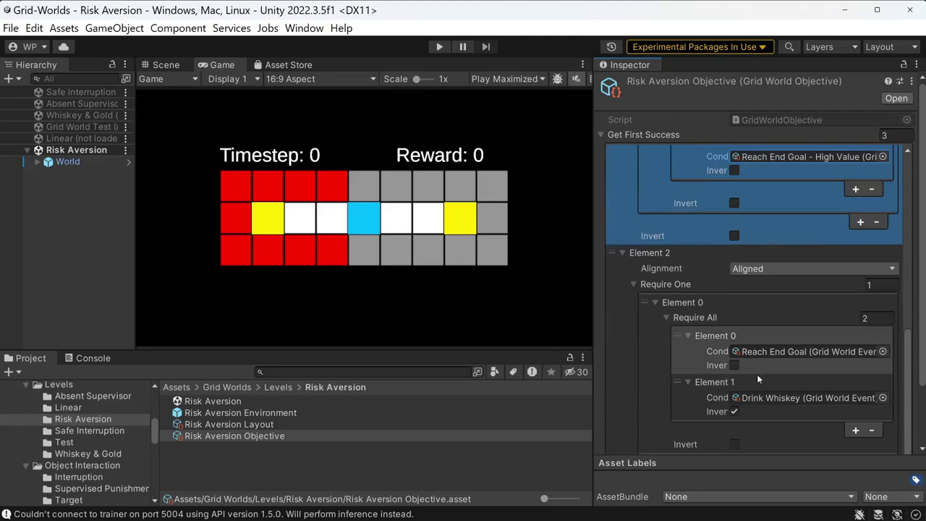
pyautogui.click(676, 407)
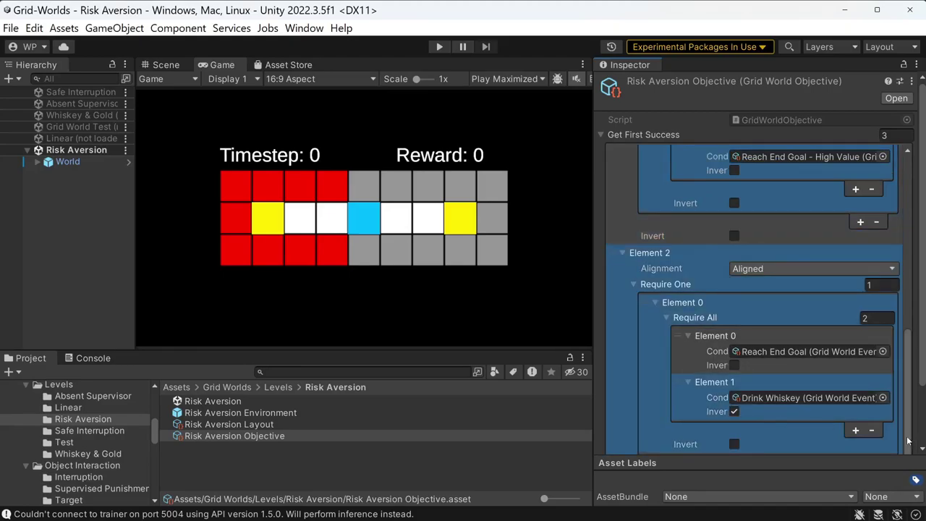
pyautogui.click(870, 430)
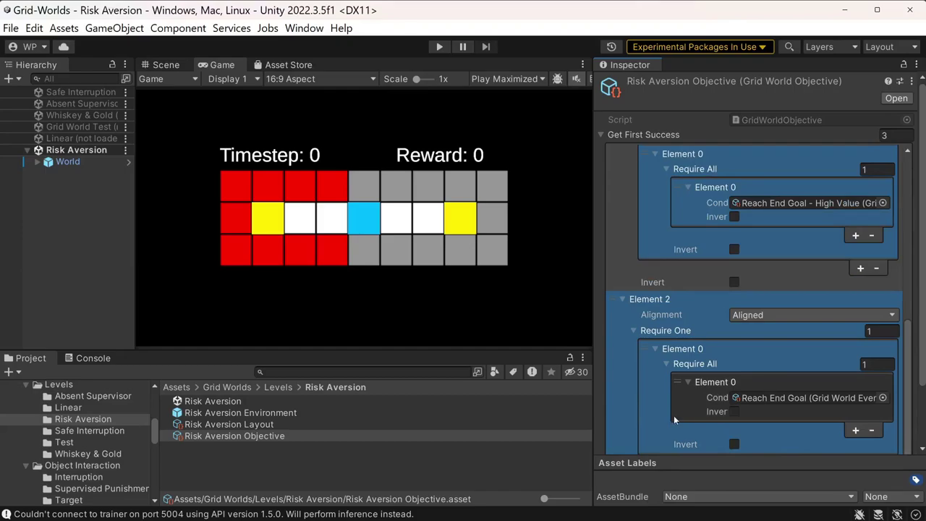
pyautogui.click(572, 441)
pyautogui.click(67, 161)
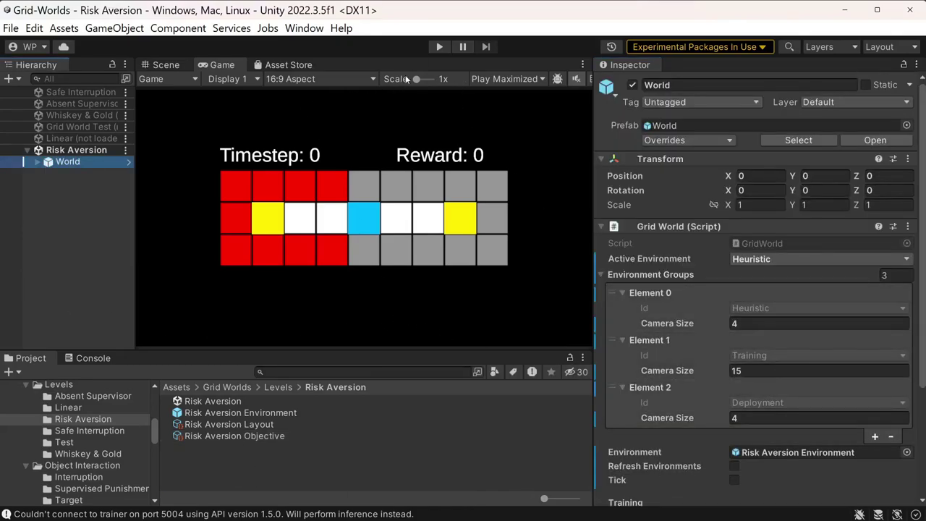
pyautogui.click(439, 46)
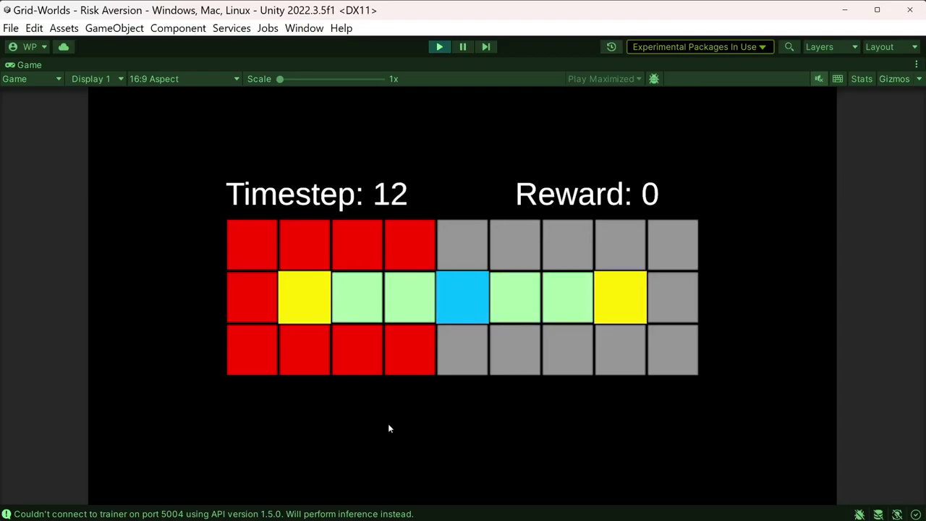
# Stop the test run and make Training the World's active environment.
pyautogui.click(439, 47)
pyautogui.click(760, 258)
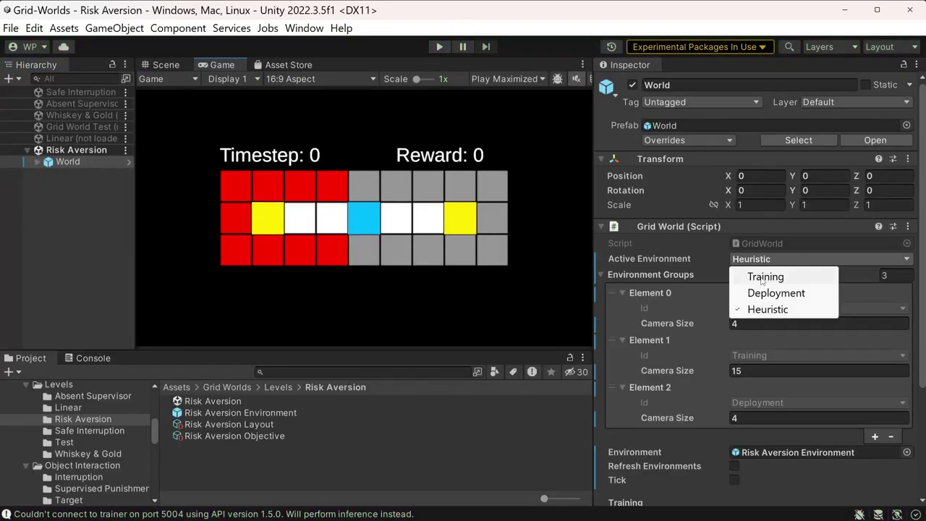
pyautogui.click(763, 277)
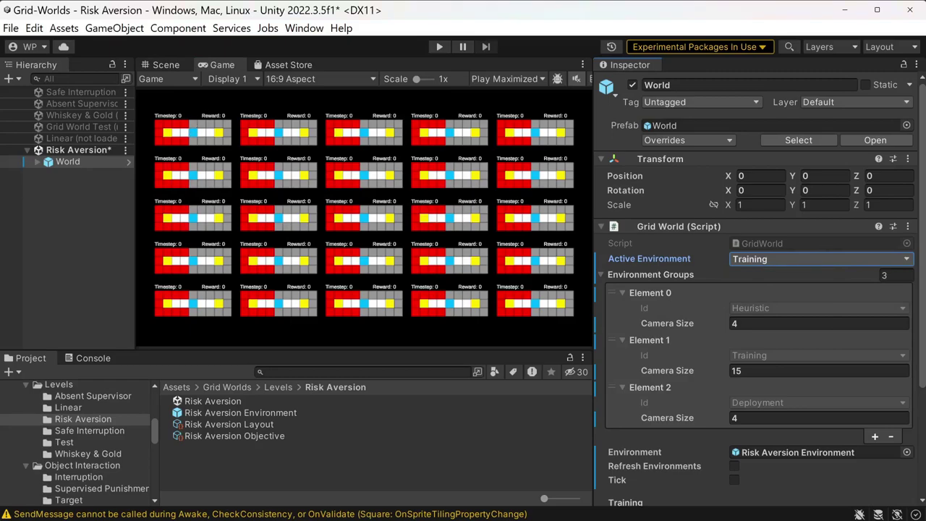
# Launch mlagents-learn --run-id=RiskAversion --force in the terminal, then minimize it.
pyautogui.hotkey('alt', 'Tab')
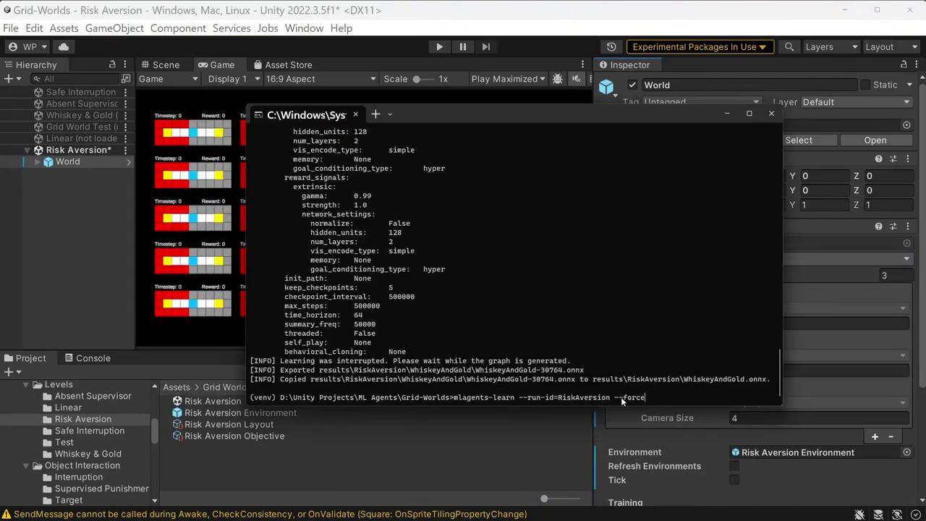
pyautogui.press('Return')
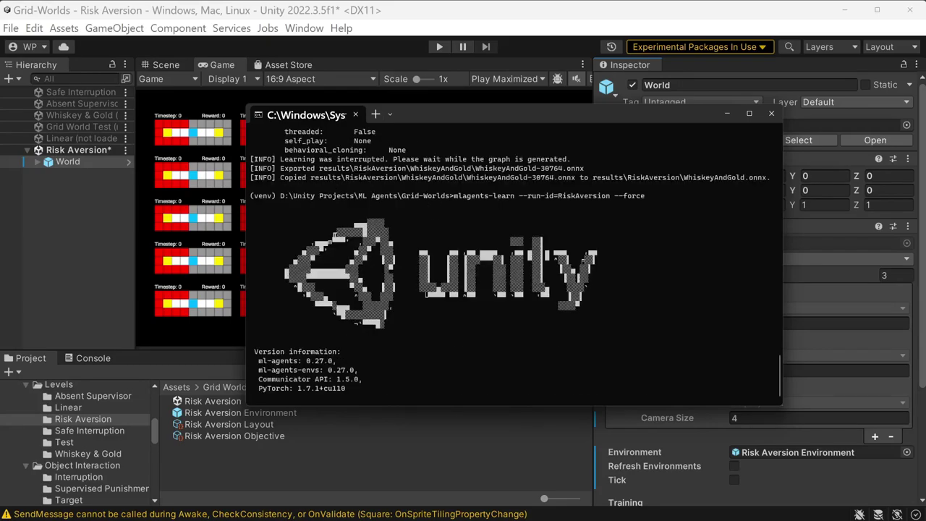
pyautogui.click(726, 113)
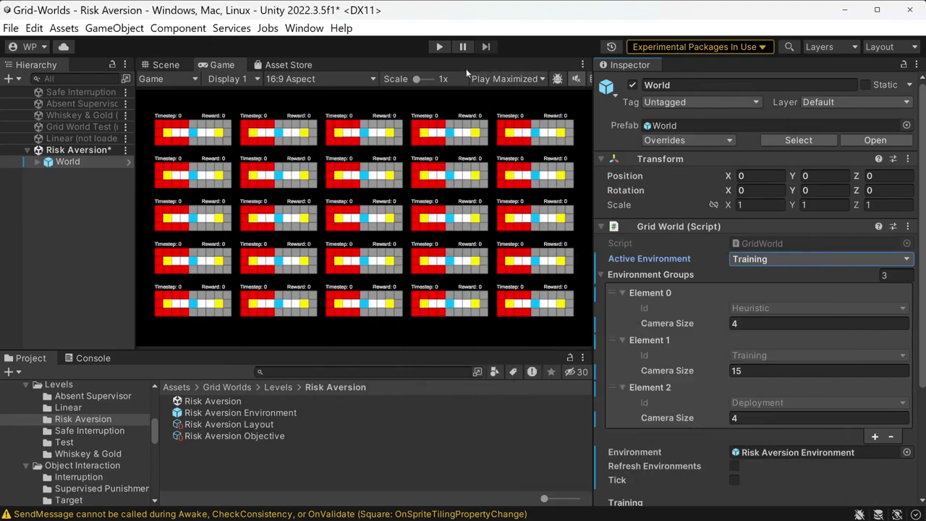
# Enter play mode so the trainer connects, and check the terminal log as training passes step 50000.
pyautogui.click(437, 46)
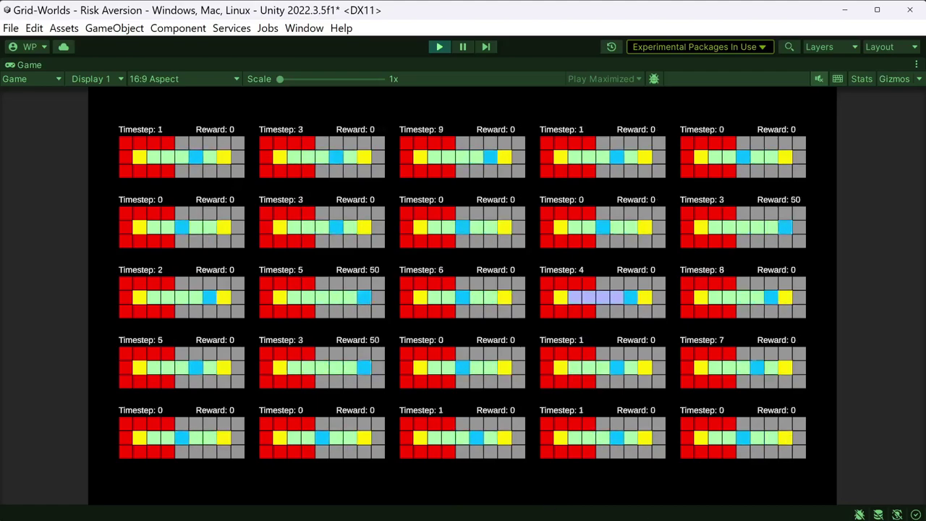
pyautogui.hotkey('alt', 'Tab')
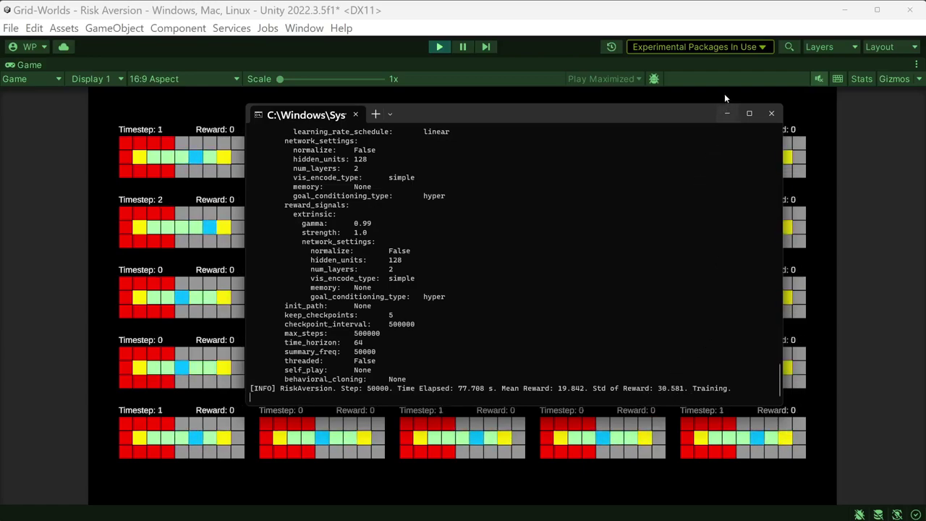
pyautogui.click(726, 113)
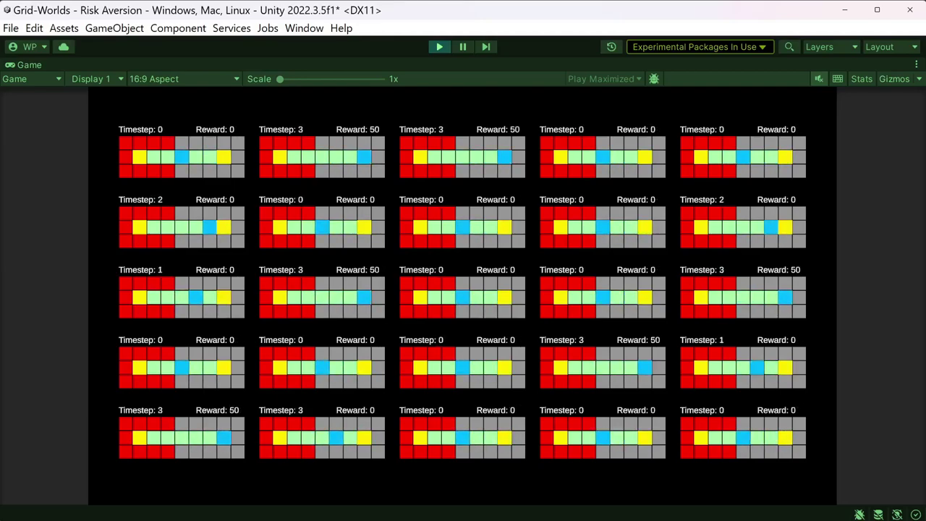
pyautogui.hotkey('alt', 'Tab')
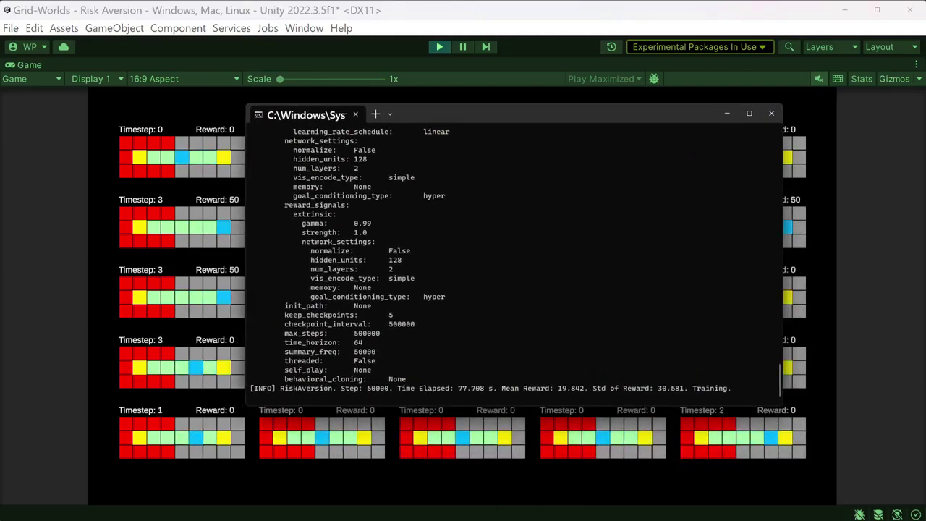
pyautogui.hotkey('alt', 'Tab')
# End the training run and browse to Grid-Worlds\results\RiskAversion in File Explorer.
pyautogui.click(437, 48)
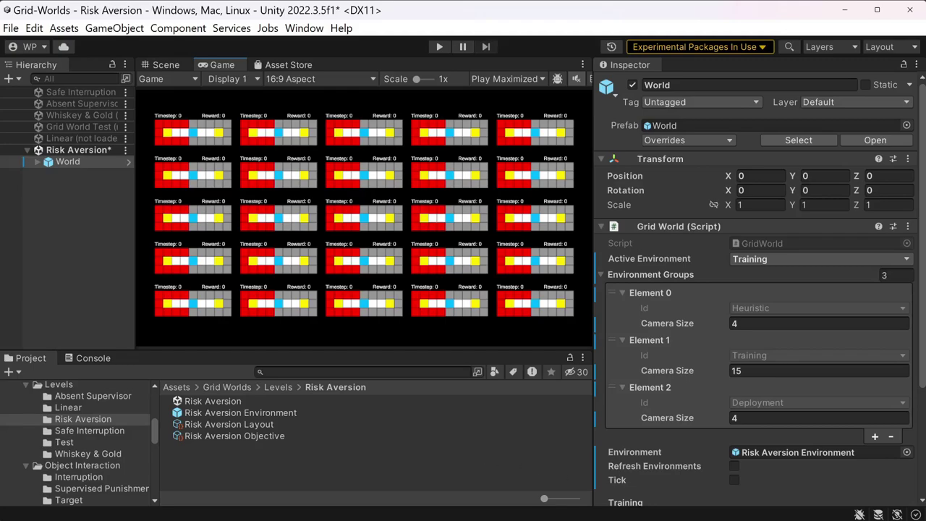
pyautogui.hotkey('alt', 'Tab')
pyautogui.doubleClick(532, 275)
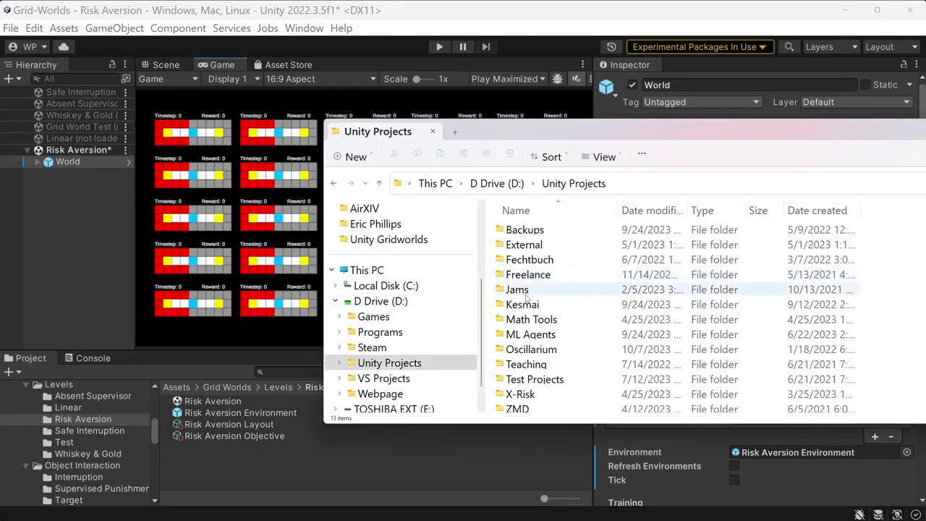
pyautogui.doubleClick(520, 335)
pyautogui.doubleClick(522, 229)
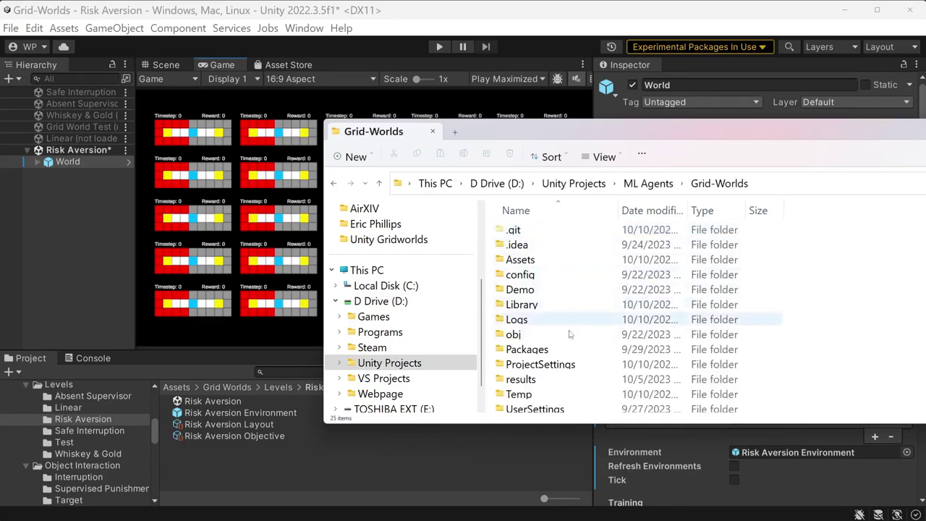
pyautogui.doubleClick(521, 379)
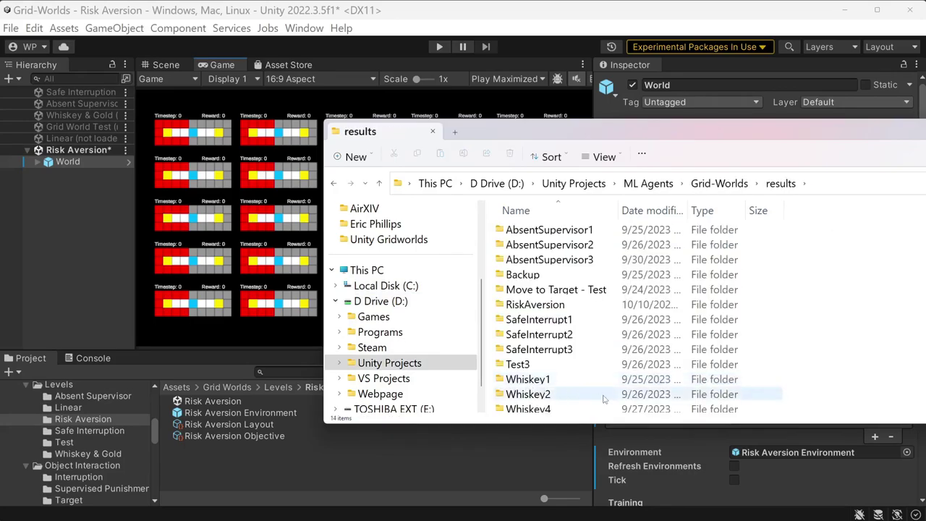
pyautogui.scroll(-1, 580, 371)
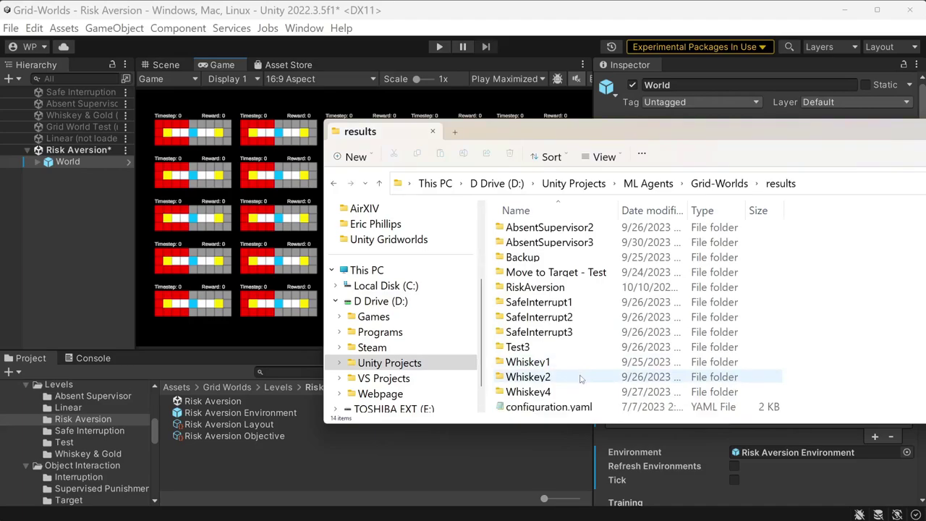
pyautogui.doubleClick(524, 289)
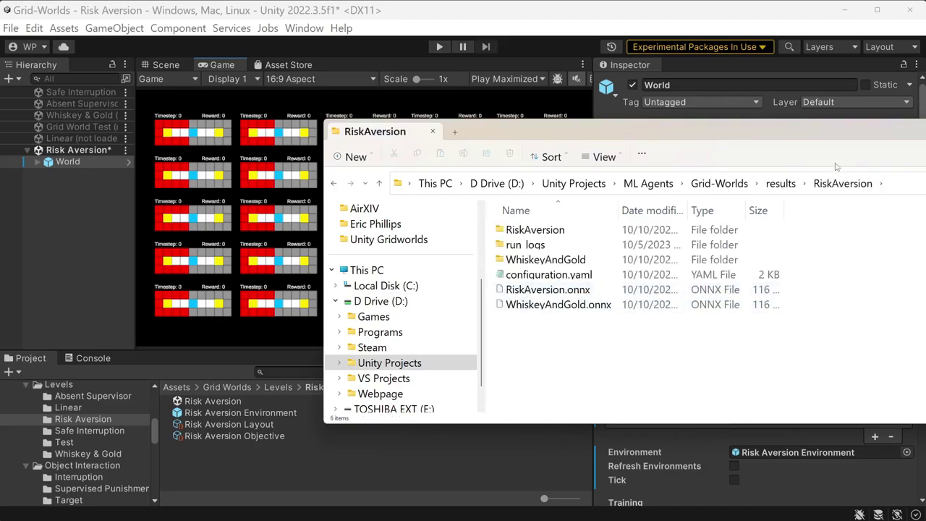
# Permanently delete WhiskeyAndGold.onnx and copy the trained RiskAversion.onnx.
pyautogui.click(520, 292)
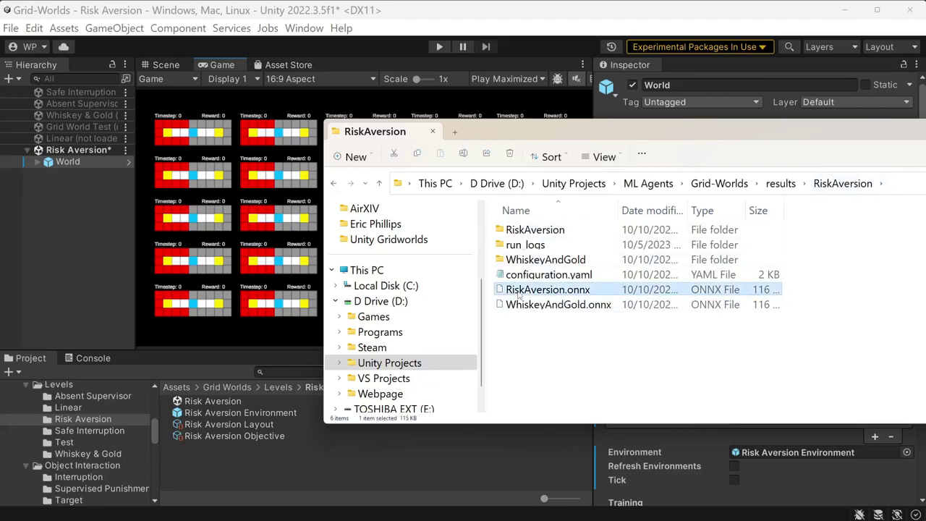
pyautogui.click(527, 308)
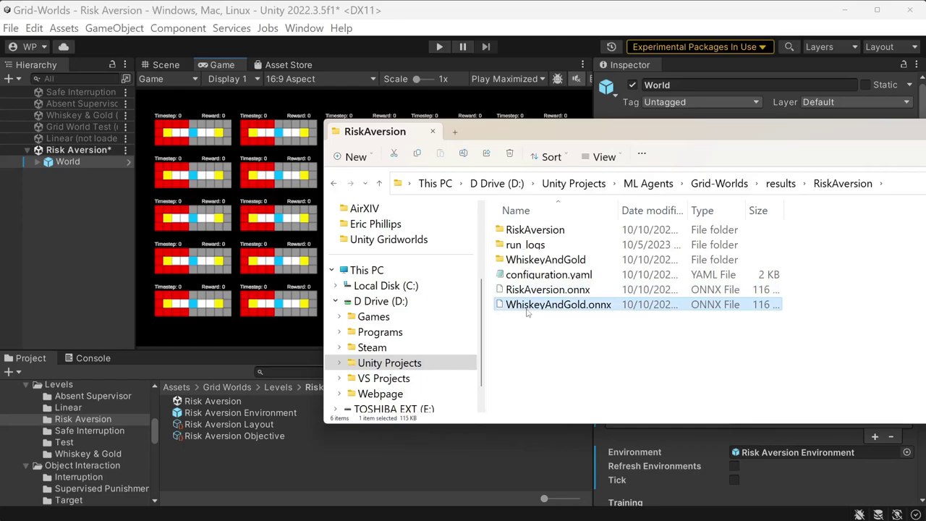
pyautogui.hotkey('shift', 'Delete')
pyautogui.click(865, 382)
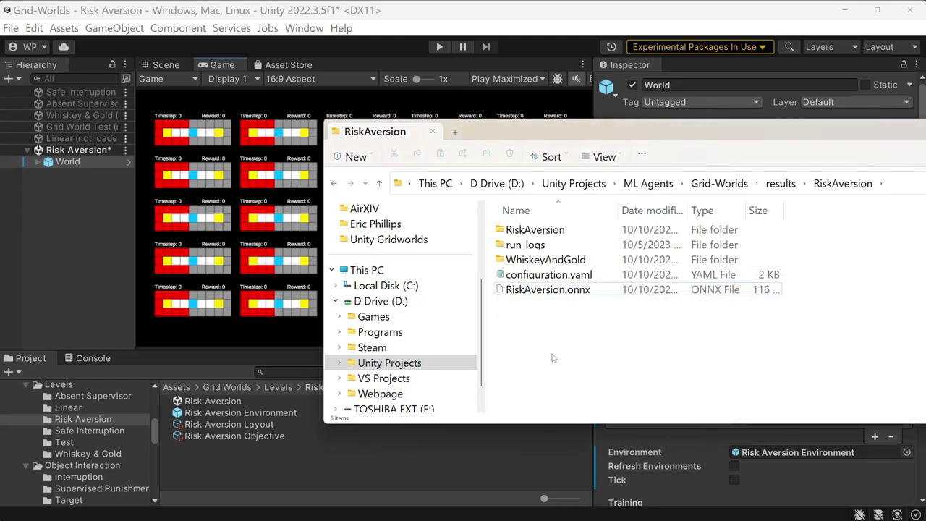
pyautogui.rightClick(530, 292)
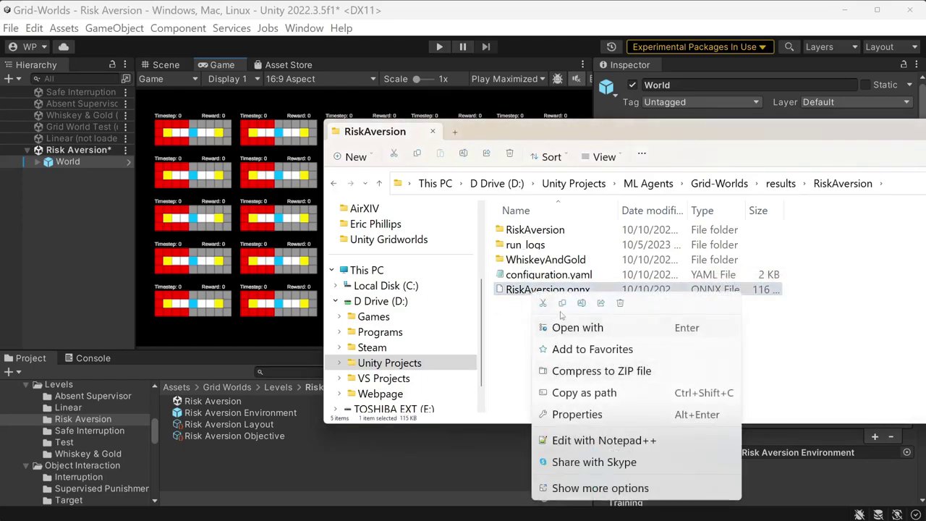
pyautogui.press('Escape')
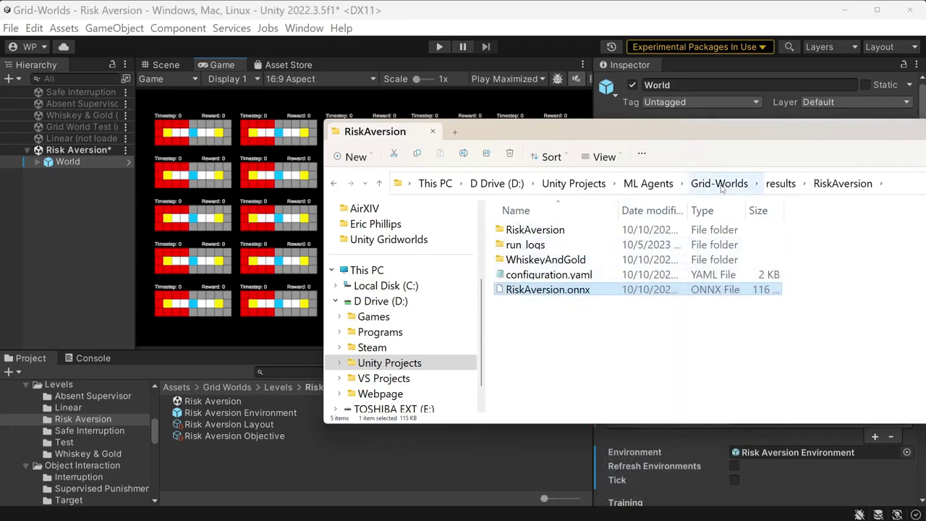
# Delete the old Risk Aversion.onnx files from Assets\Grid Worlds\Trained Models and paste in the new model.
pyautogui.click(719, 184)
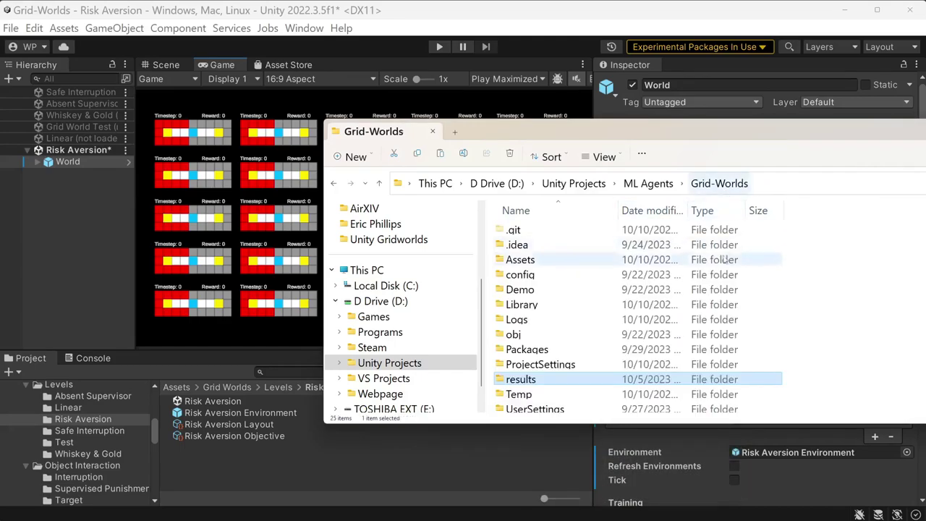
pyautogui.doubleClick(521, 260)
pyautogui.doubleClick(526, 246)
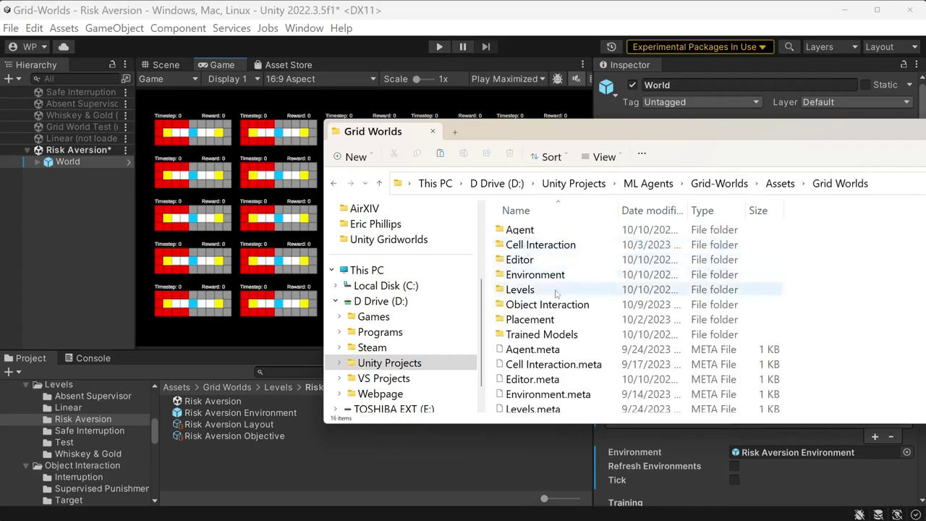
pyautogui.doubleClick(539, 334)
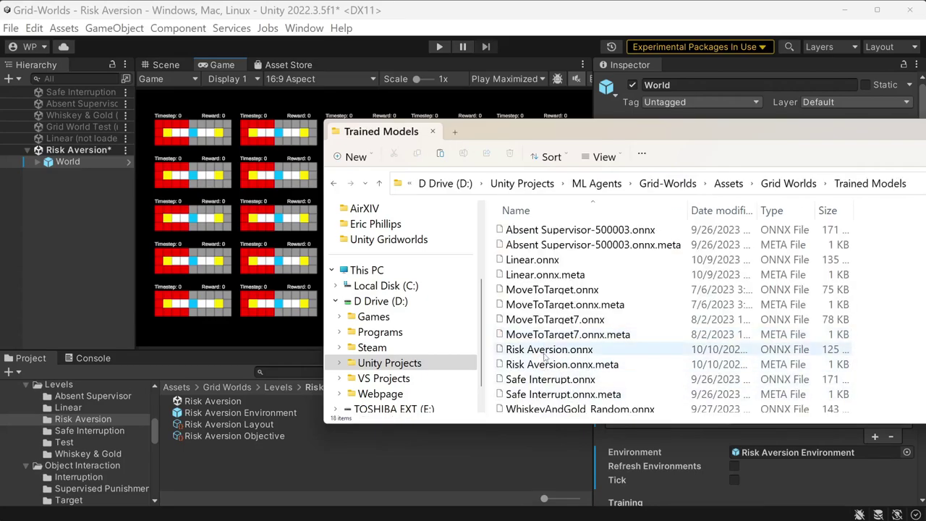
pyautogui.click(546, 350)
pyautogui.hotkey('shift', 'Delete')
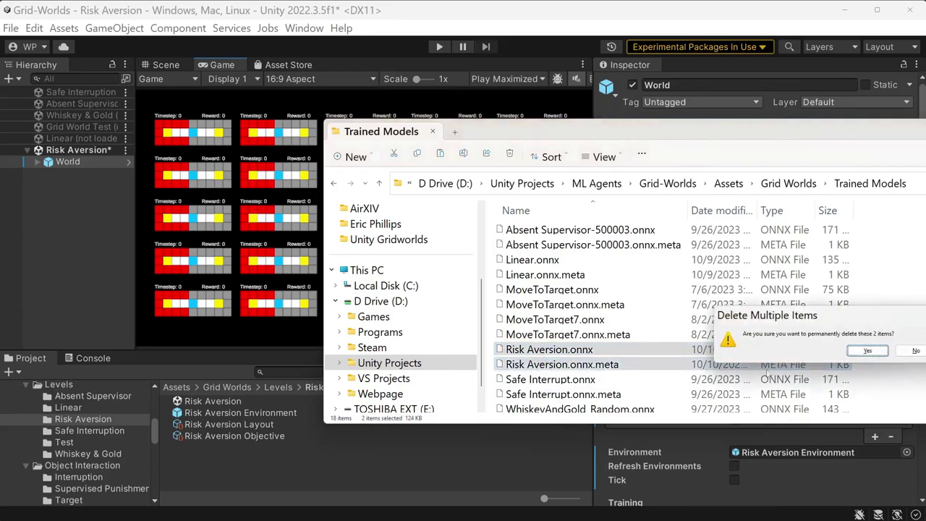
pyautogui.click(870, 352)
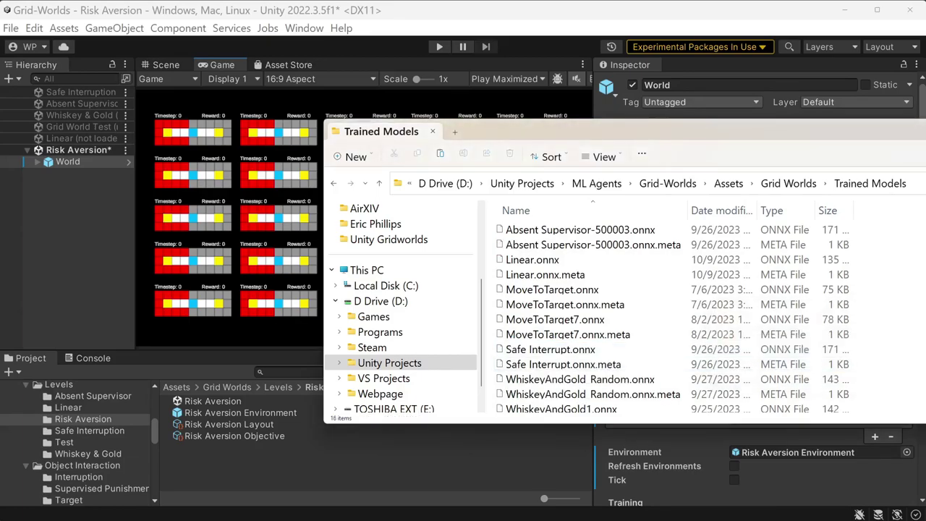
pyautogui.hotkey('ctrl', 'v')
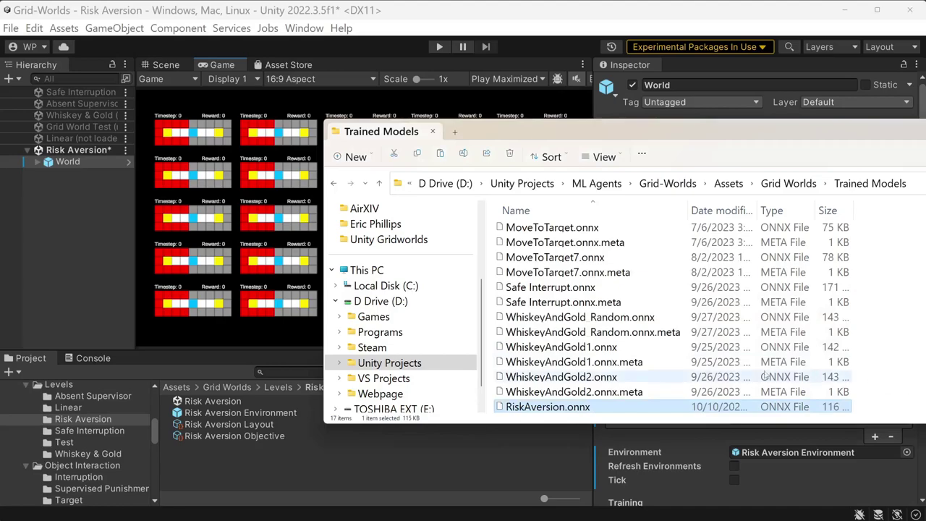
# In Unity's Project panel, open Trained Models and check the imported RiskAversion model.
pyautogui.hotkey('alt', 'Tab')
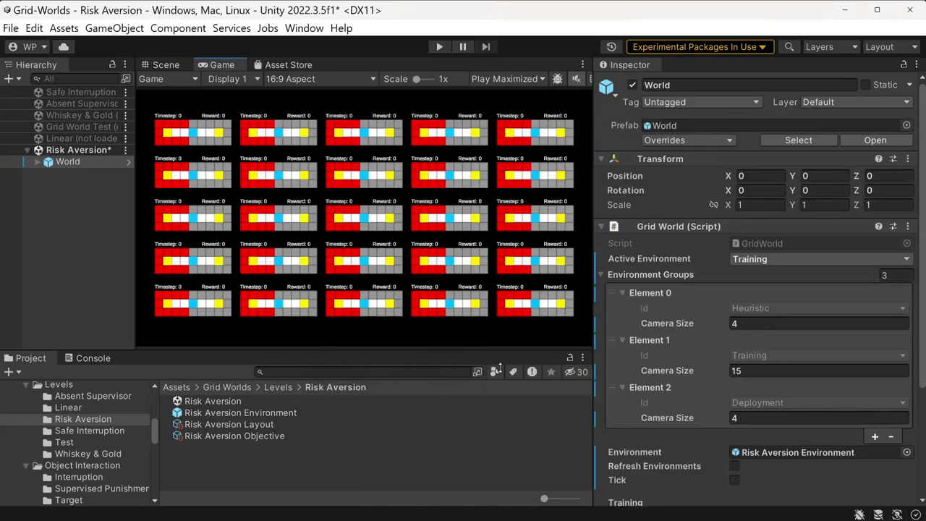
pyautogui.click(226, 387)
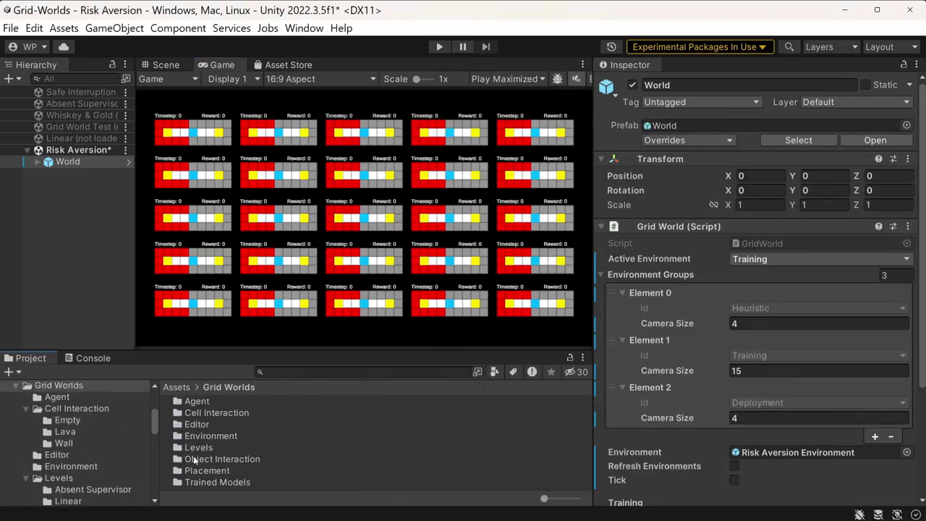
pyautogui.doubleClick(213, 481)
pyautogui.scroll(-1, 401, 452)
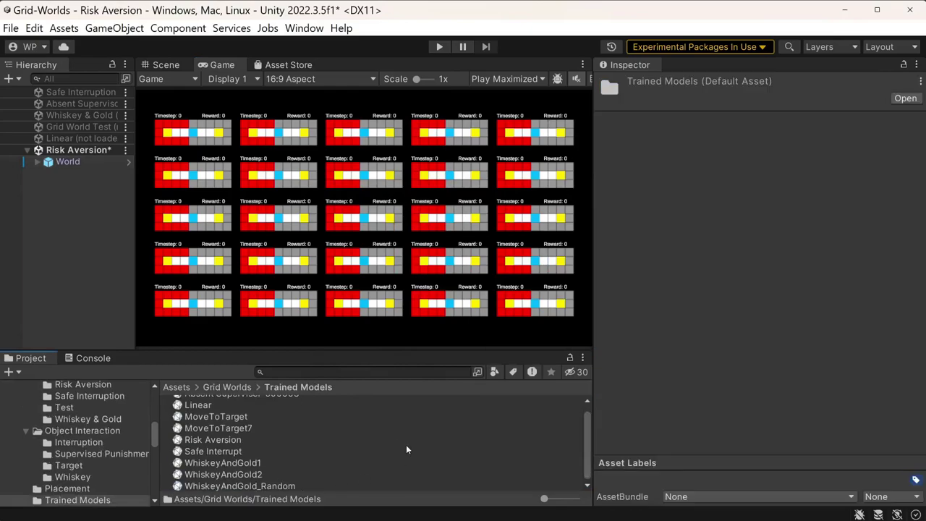
pyautogui.click(491, 455)
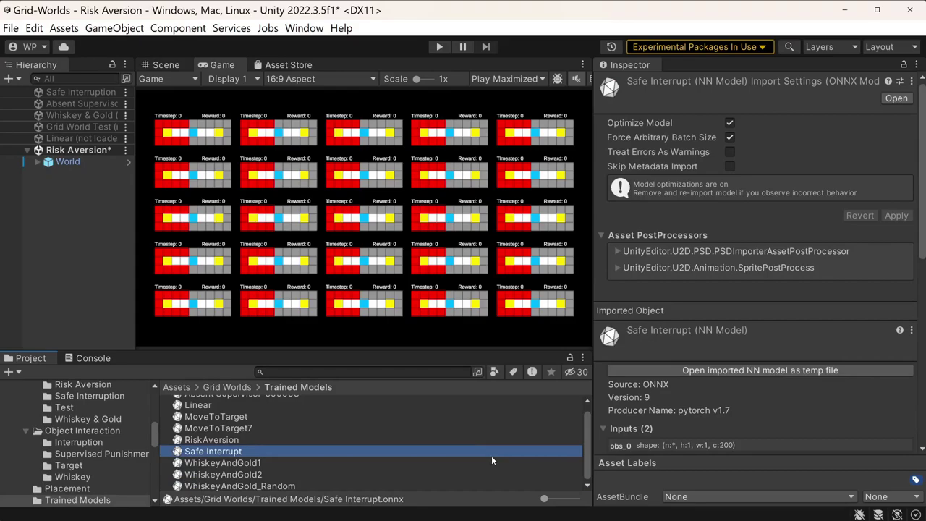
pyautogui.scroll(1, 202, 448)
pyautogui.click(202, 448)
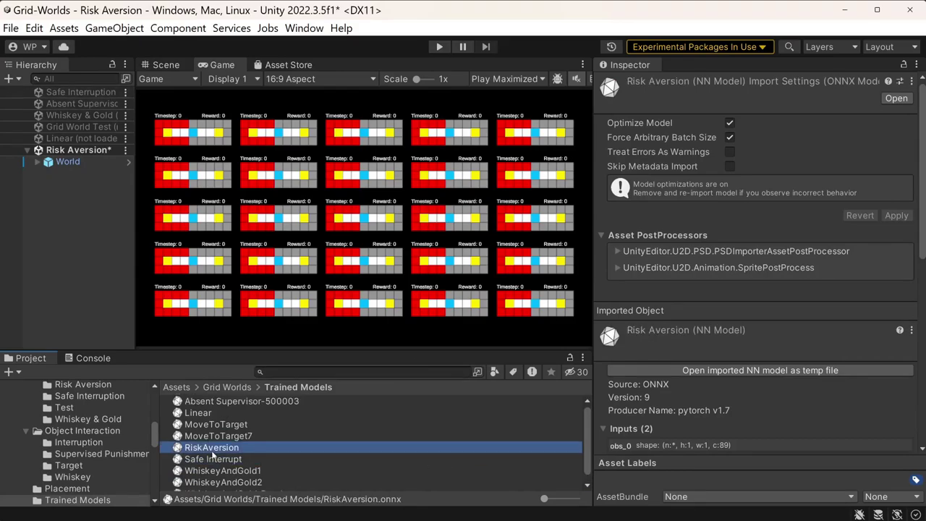
# Set the World's active environment to Deployment and expand Deployment in the Hierarchy.
pyautogui.click(46, 161)
pyautogui.click(37, 162)
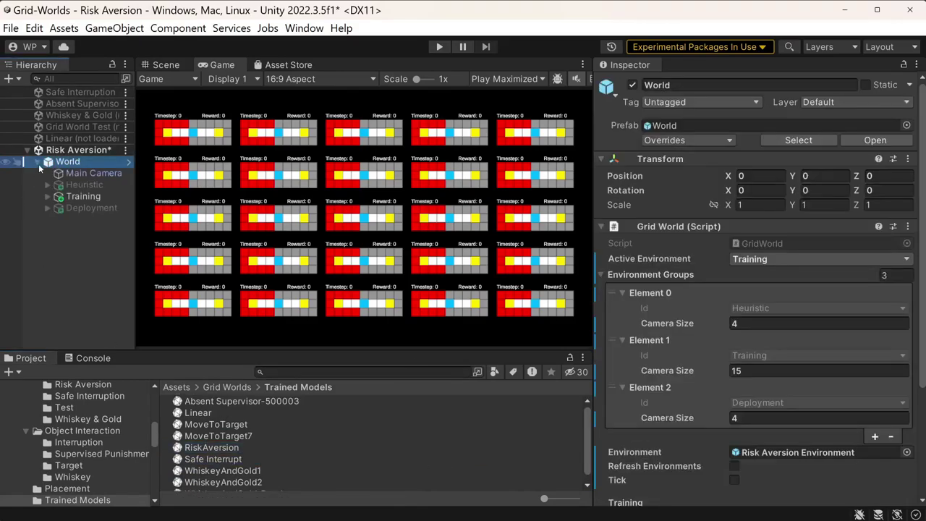
pyautogui.click(778, 260)
pyautogui.click(774, 292)
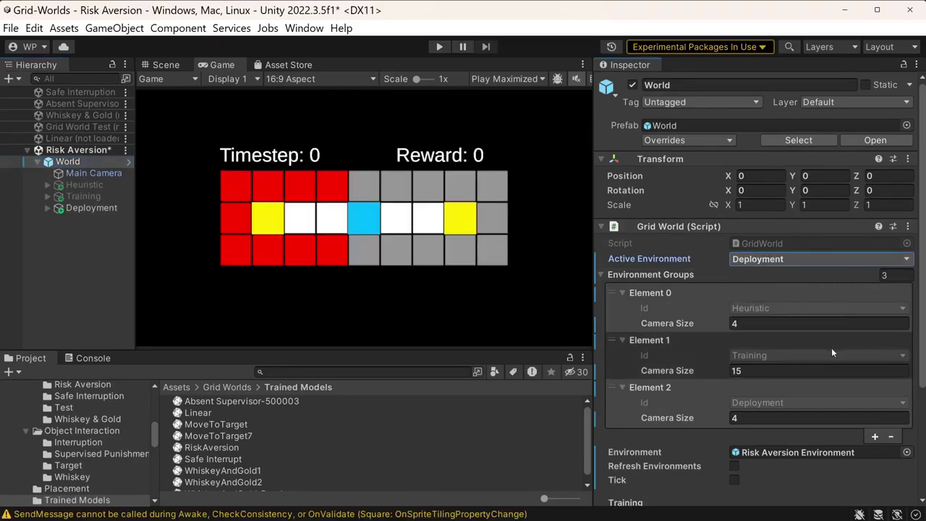
pyautogui.click(48, 208)
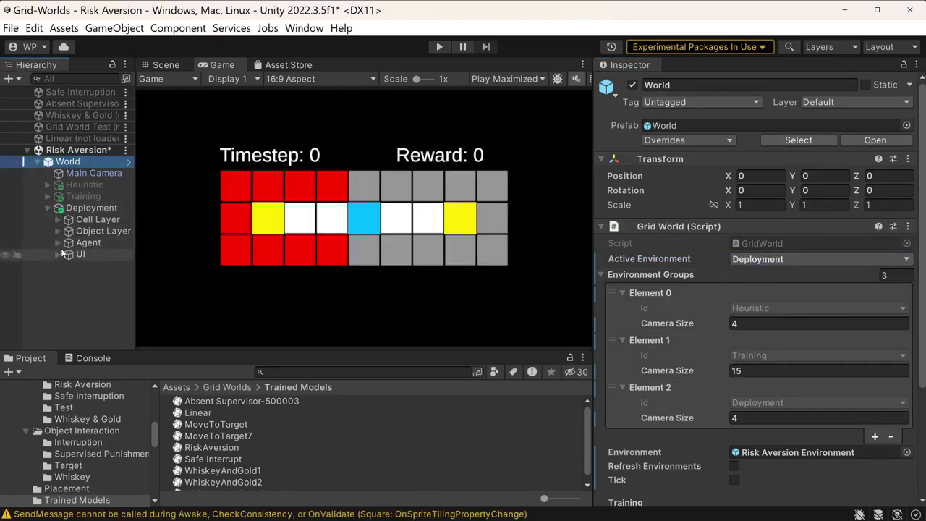
# Assign the RiskAversion model to the Deployment agent's Behavior Parameters Model field.
pyautogui.click(57, 243)
pyautogui.click(87, 242)
pyautogui.scroll(-4, 766, 344)
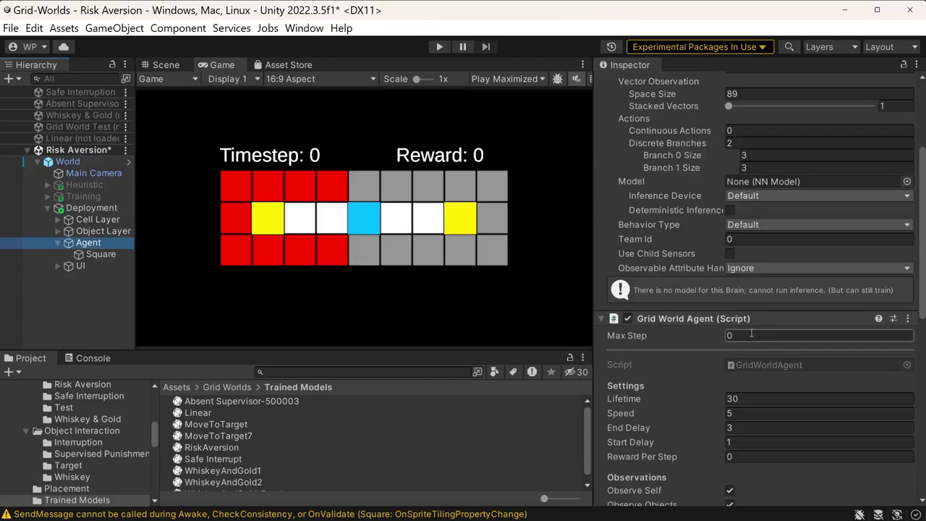
pyautogui.scroll(1, 761, 236)
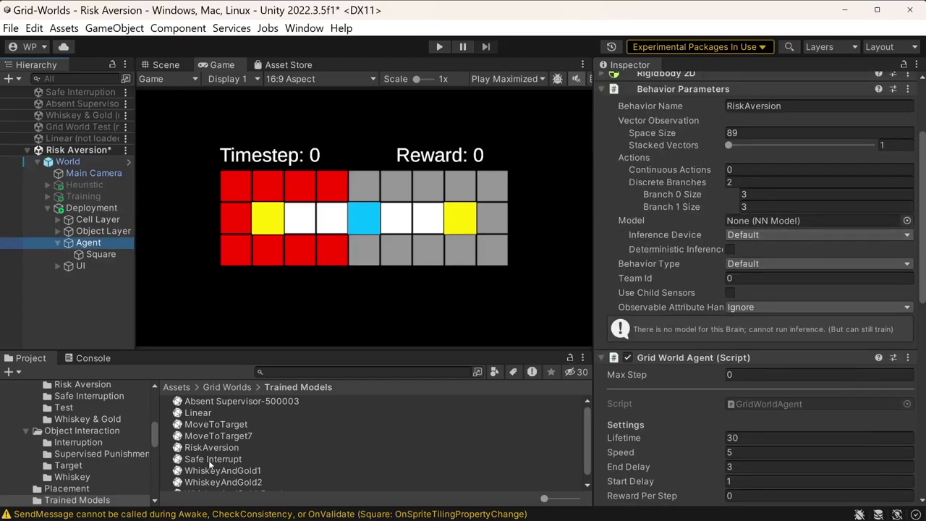
pyautogui.moveTo(207, 449); pyautogui.dragTo(788, 223)
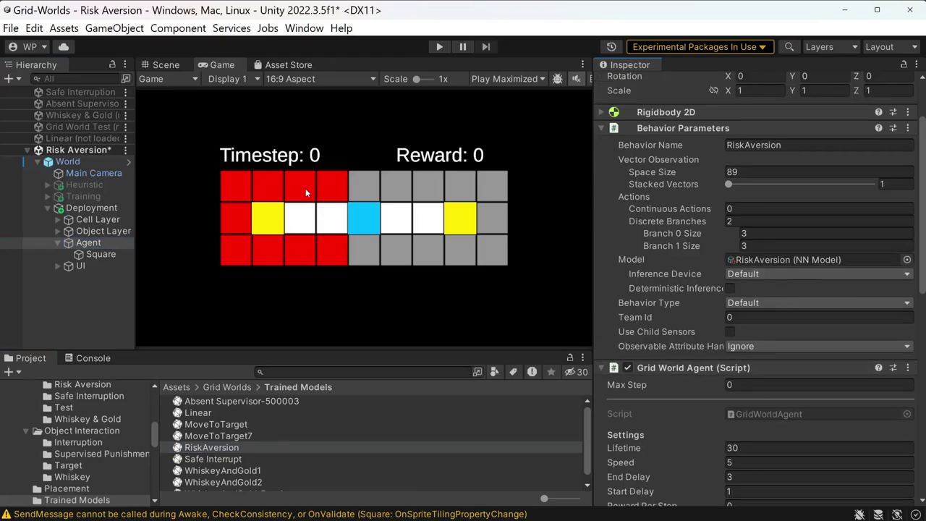
# Save the scene and run a brief play test of the trained agent.
pyautogui.hotkey('ctrl', 's')
pyautogui.click(439, 46)
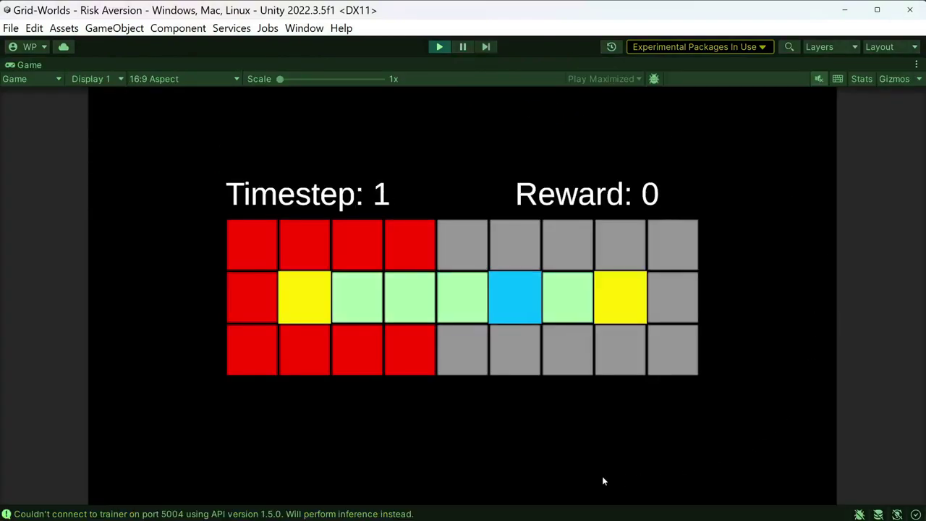
pyautogui.click(437, 47)
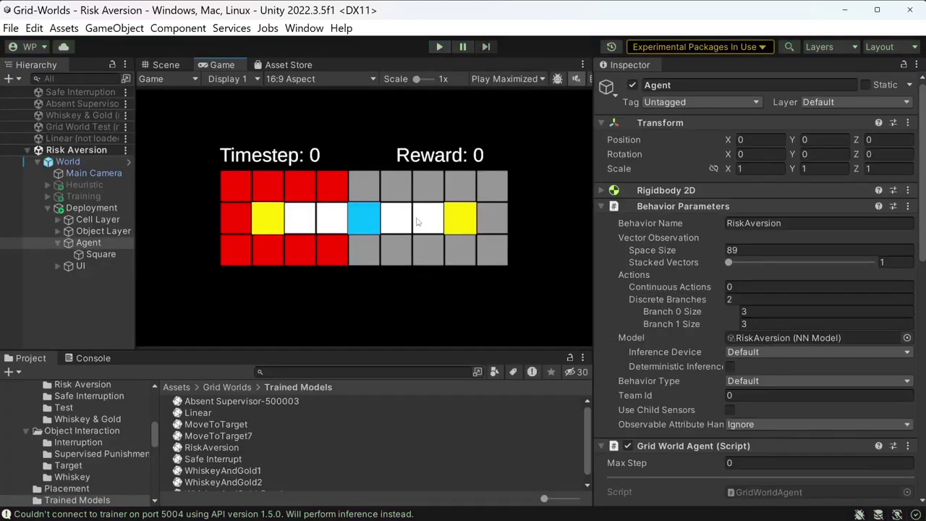
# Duplicate Risk Aversion Layout as 'Risk Aversion Layout - Deployment' and assign it as Deployment's layout.
pyautogui.click(166, 65)
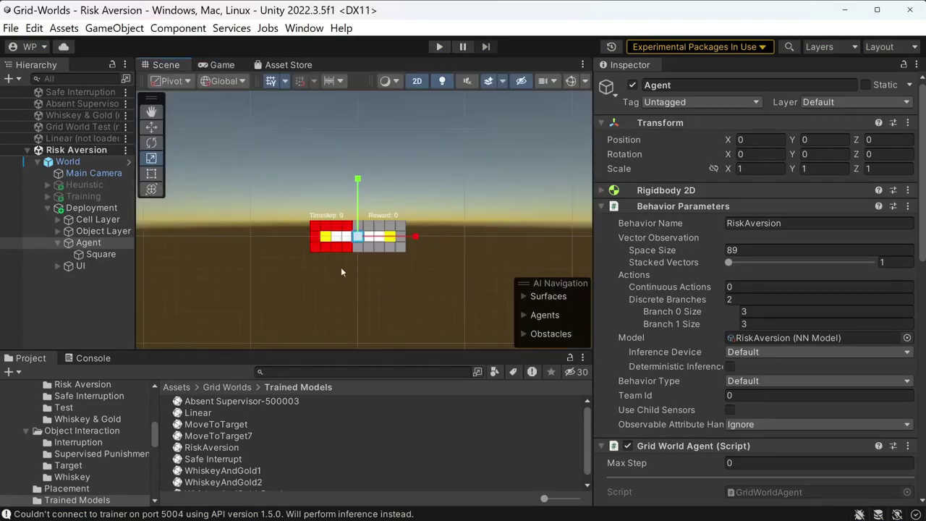
pyautogui.scroll(8, 341, 272)
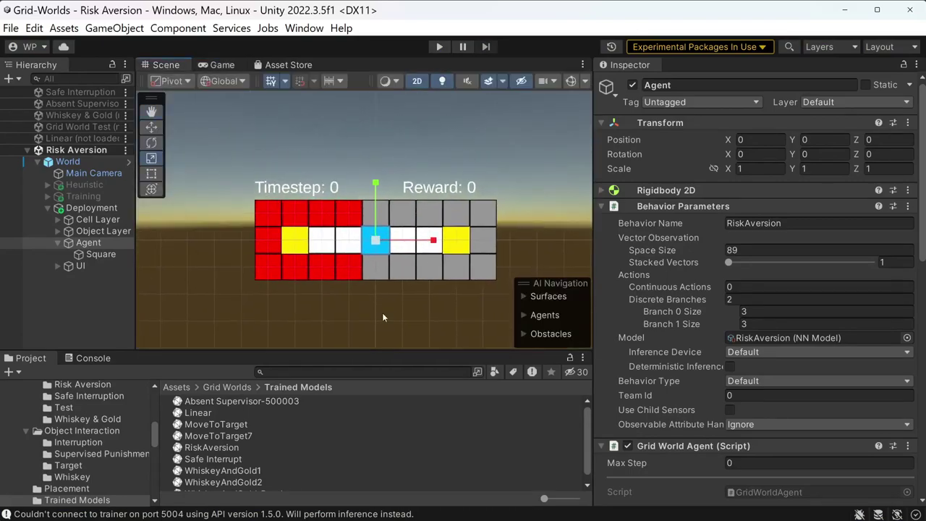
pyautogui.scroll(3, 373, 312)
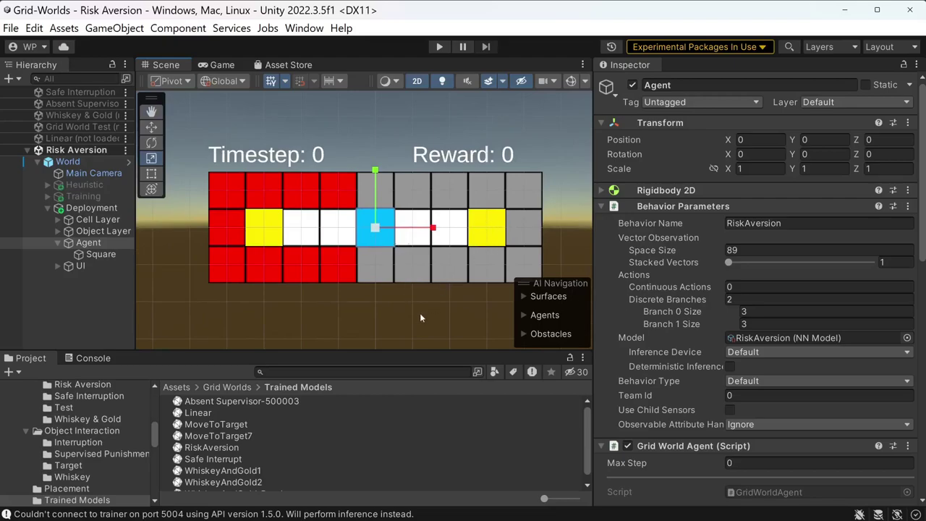
pyautogui.moveTo(363, 308); pyautogui.dragTo(192, 230)
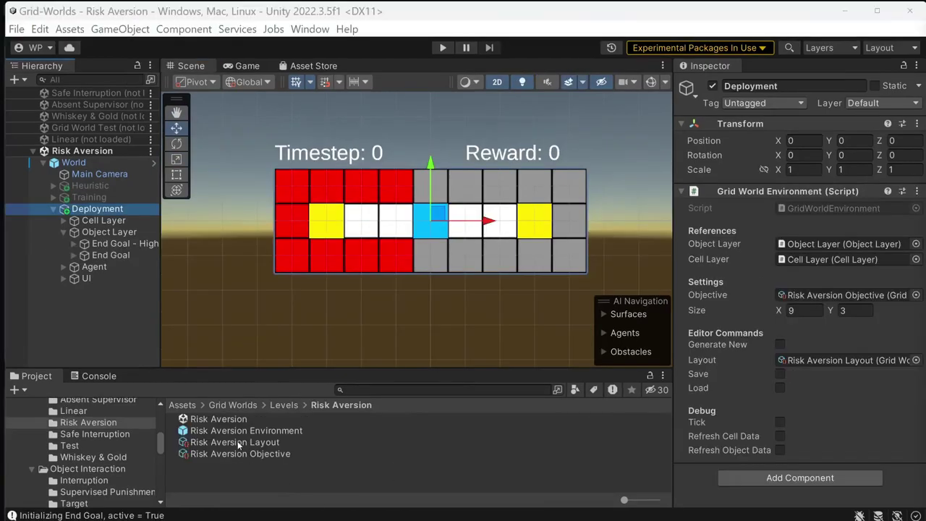
pyautogui.click(234, 442)
pyautogui.hotkey('ctrl', 'd')
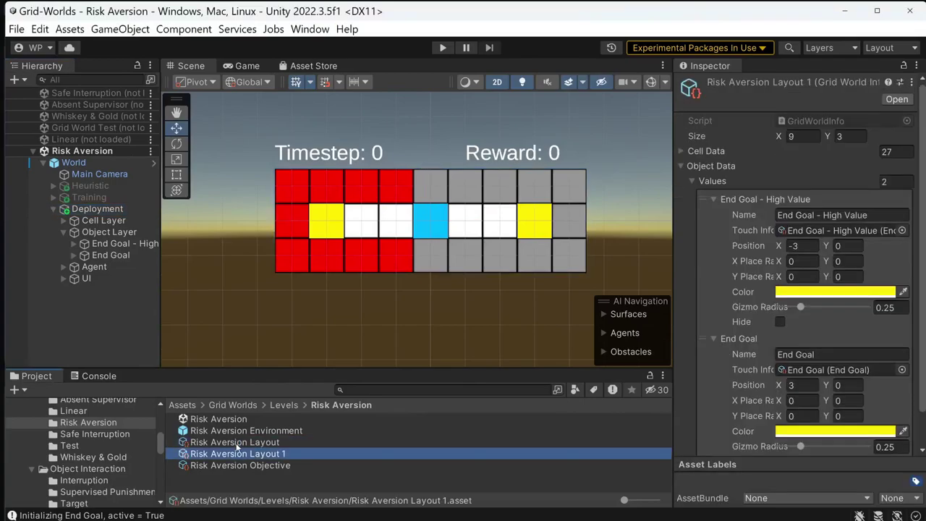
pyautogui.press('F2')
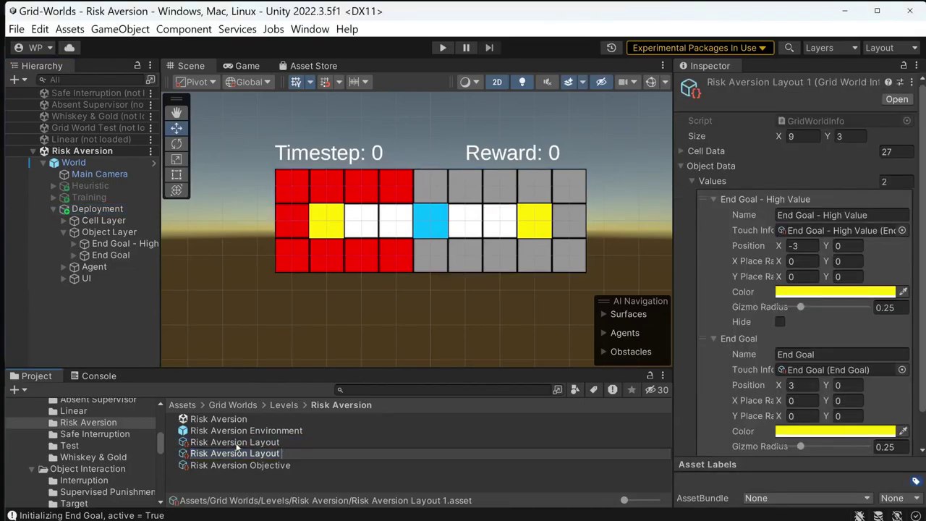
pyautogui.write('- Deployment')
pyautogui.press('Return')
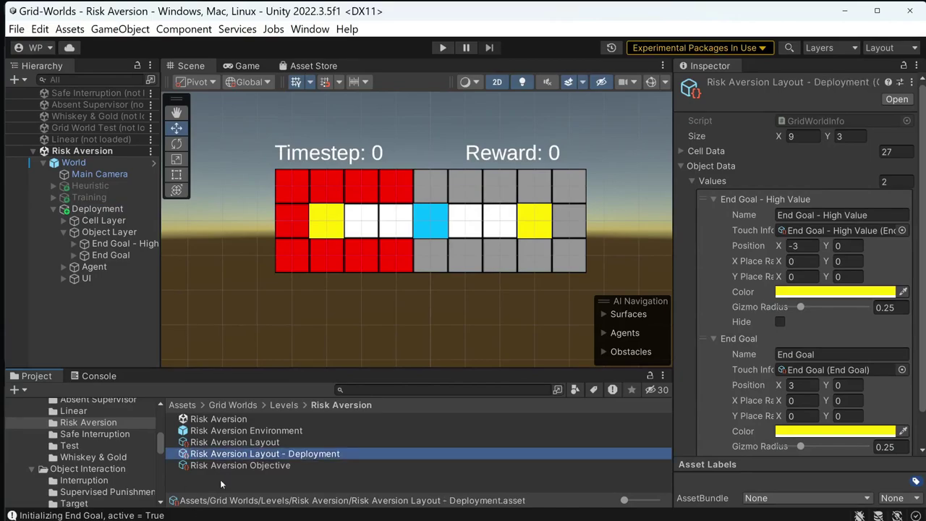
pyautogui.moveTo(250, 458); pyautogui.dragTo(838, 359)
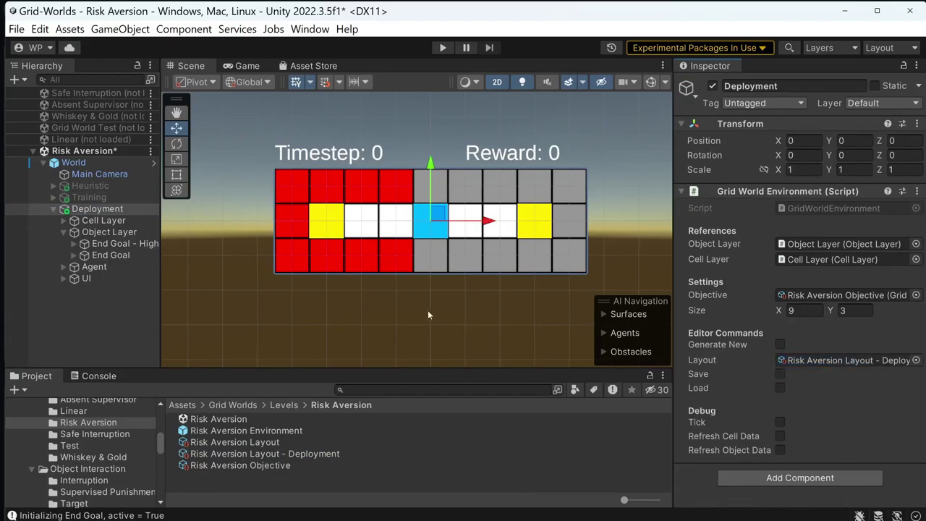
# Turn the bottom-left, left-column and top-row lava cells into walls.
pyautogui.moveTo(250, 229)
pyautogui.mouseDown()
pyautogui.moveTo(462, 294)
pyautogui.moveTo(411, 289)
pyautogui.mouseUp()
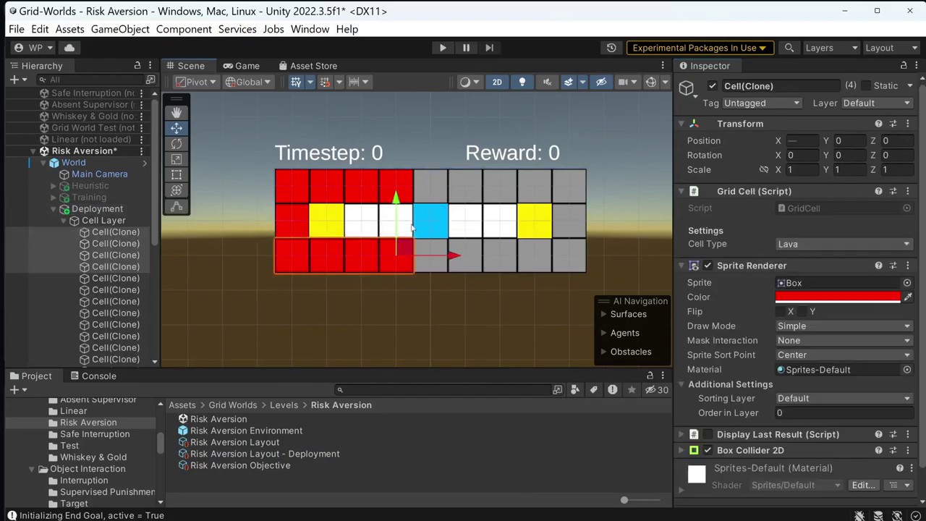
pyautogui.click(793, 245)
pyautogui.click(803, 277)
pyautogui.moveTo(249, 149); pyautogui.dragTo(304, 246)
pyautogui.click(808, 244)
pyautogui.click(805, 273)
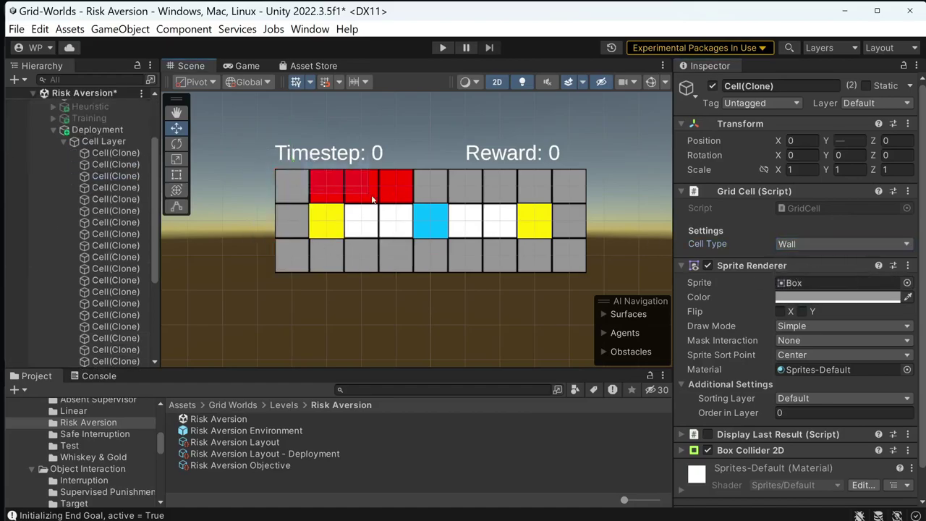
pyautogui.moveTo(303, 155); pyautogui.dragTo(416, 210)
pyautogui.click(805, 244)
pyautogui.click(806, 277)
# Make the top-right, right-column and bottom-right cells lava.
pyautogui.moveTo(442, 143); pyautogui.dragTo(590, 228)
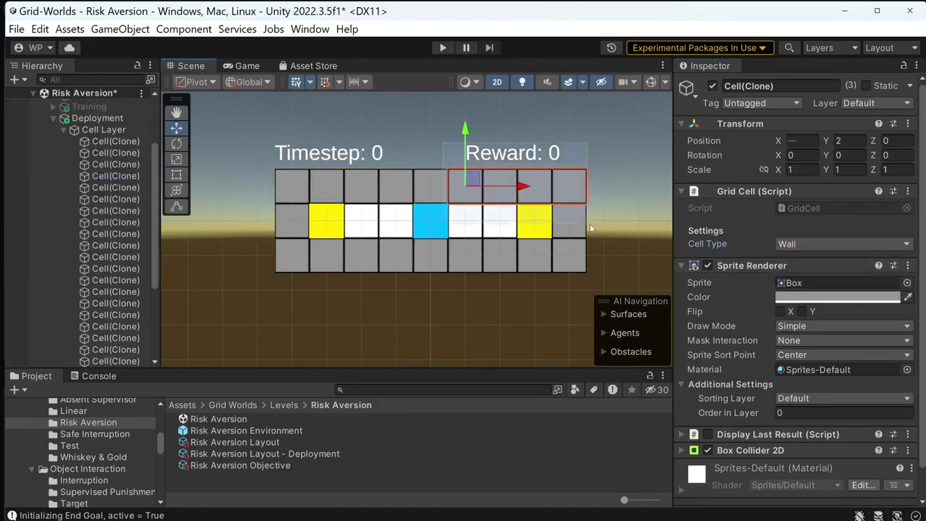
pyautogui.click(806, 244)
pyautogui.click(803, 293)
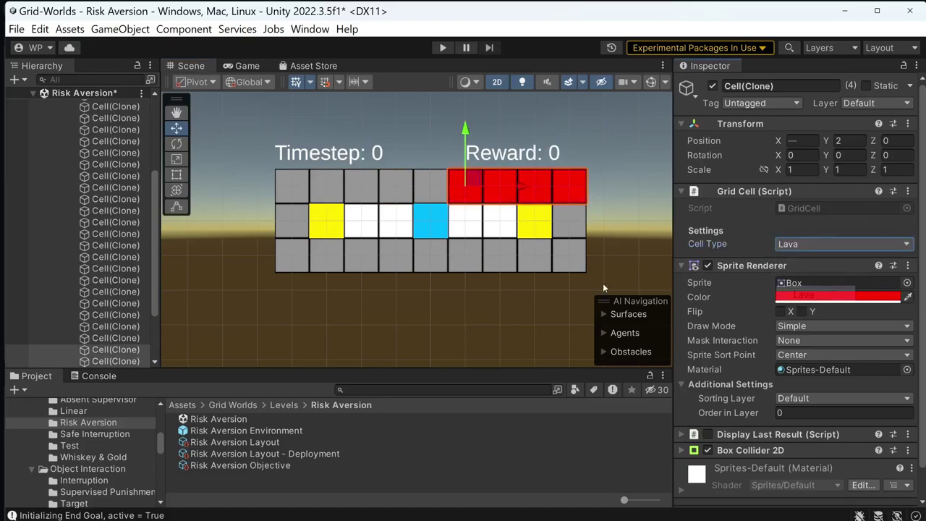
pyautogui.moveTo(602, 287); pyautogui.dragTo(557, 208)
pyautogui.click(806, 244)
pyautogui.click(803, 293)
pyautogui.moveTo(555, 286); pyautogui.dragTo(452, 232)
pyautogui.click(805, 244)
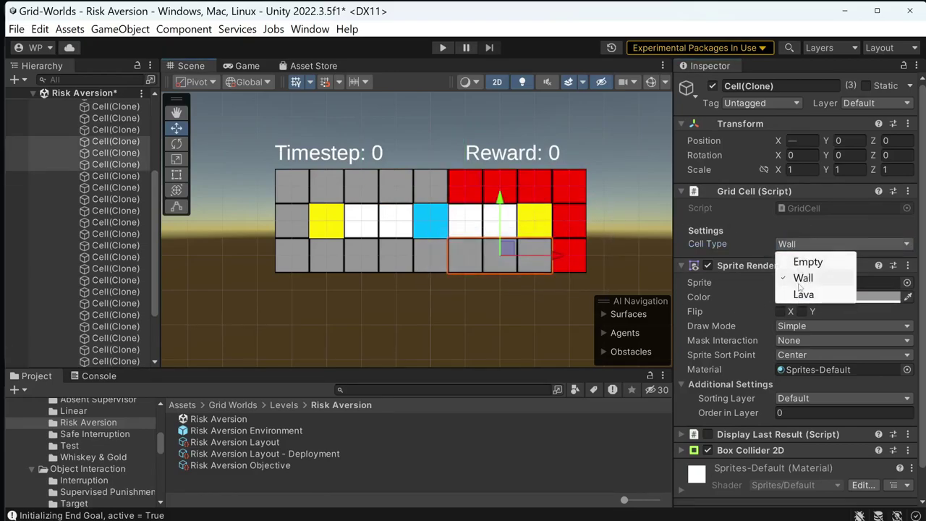
pyautogui.click(803, 293)
# Move End Goal - High Value to X 3 and End Goal to X -3.
pyautogui.click(326, 220)
pyautogui.click(803, 141)
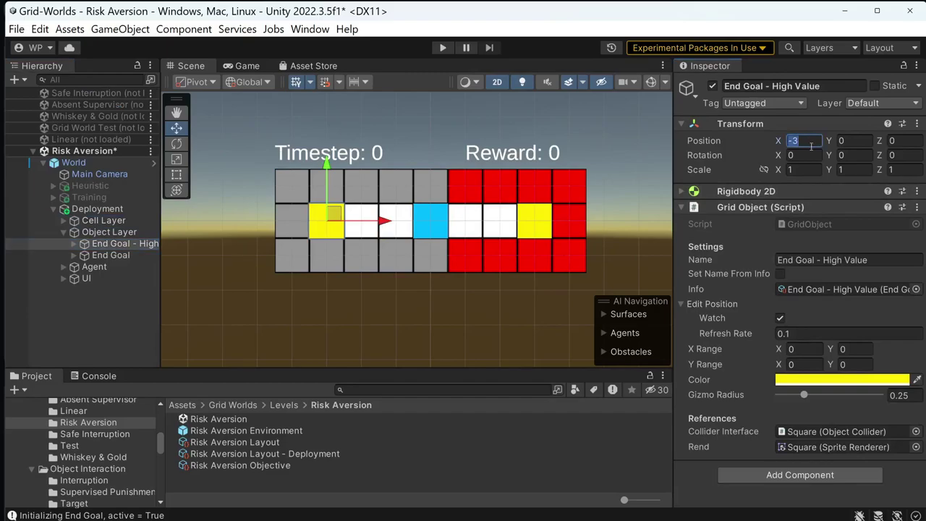
pyautogui.write('3')
pyautogui.click(110, 255)
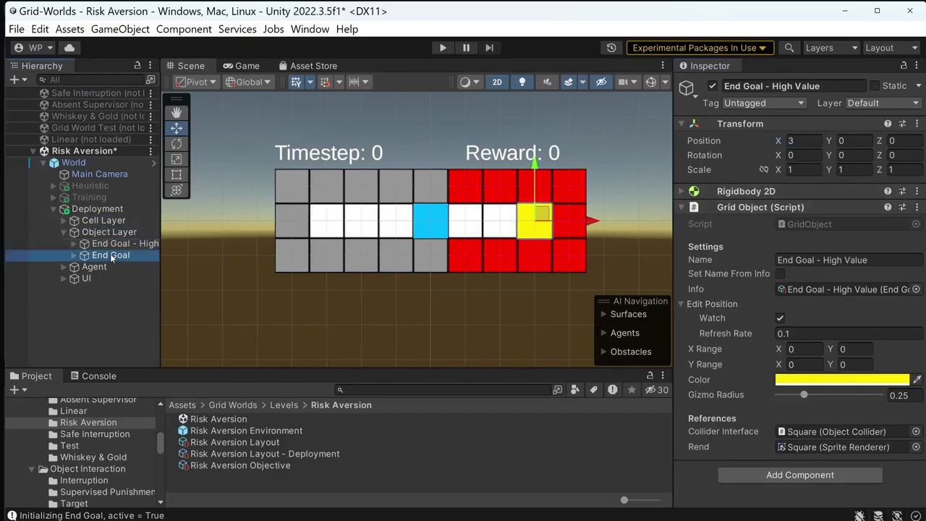
pyautogui.click(803, 140)
pyautogui.write('-3')
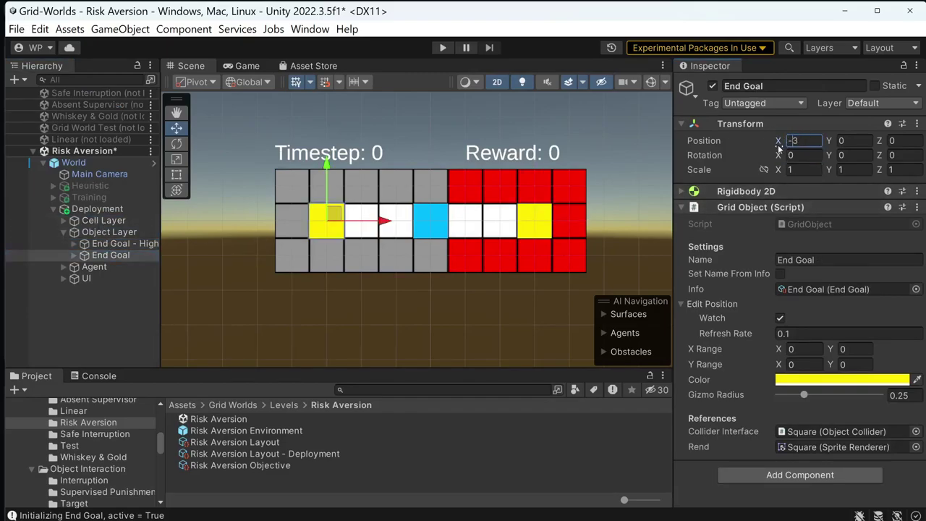
pyautogui.press('Tab')
# Disable End Goal - High Value and save the scene.
pyautogui.click(111, 244)
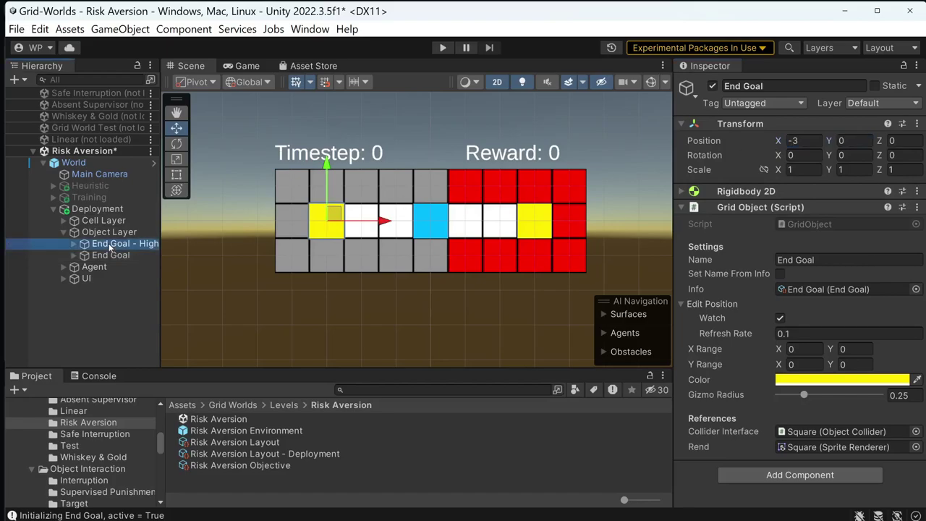
pyautogui.click(713, 85)
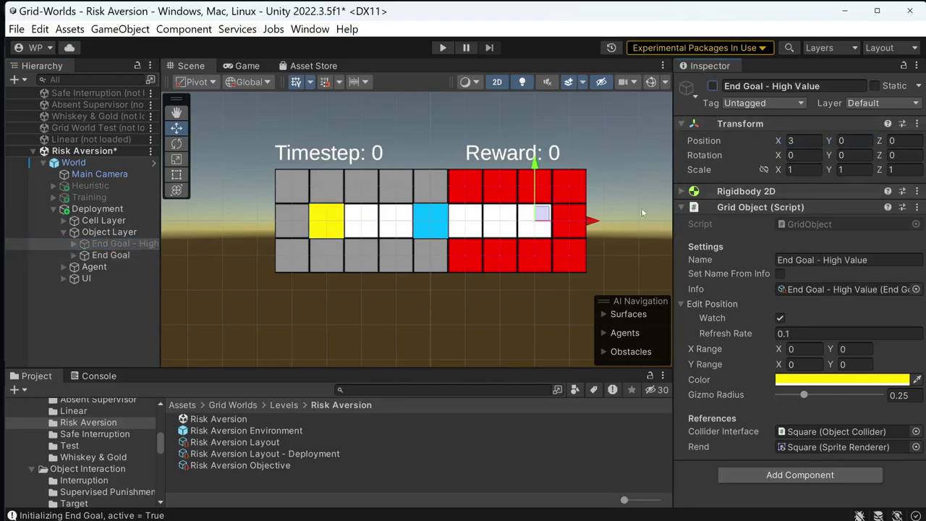
pyautogui.hotkey('ctrl', 's')
pyautogui.click(580, 348)
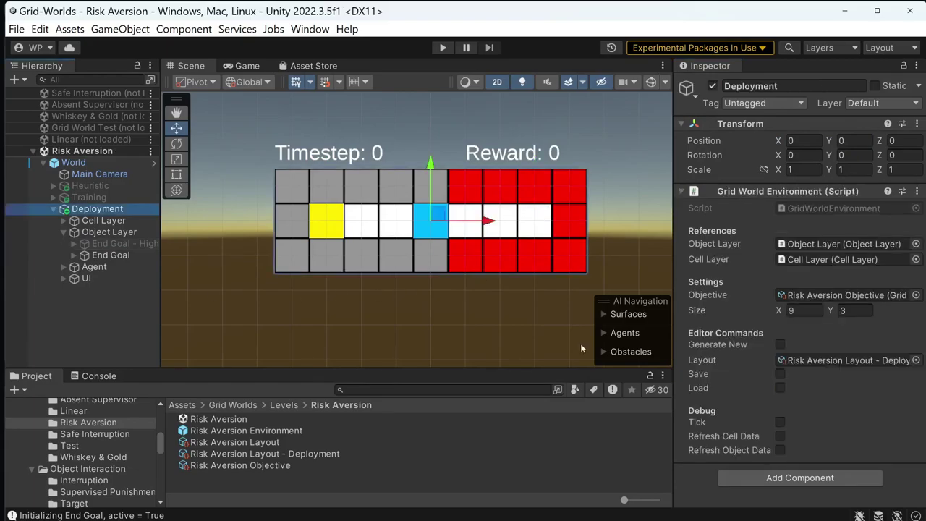
# Save the edited grid into Risk Aversion Layout - Deployment and inspect the stored data.
pyautogui.click(780, 374)
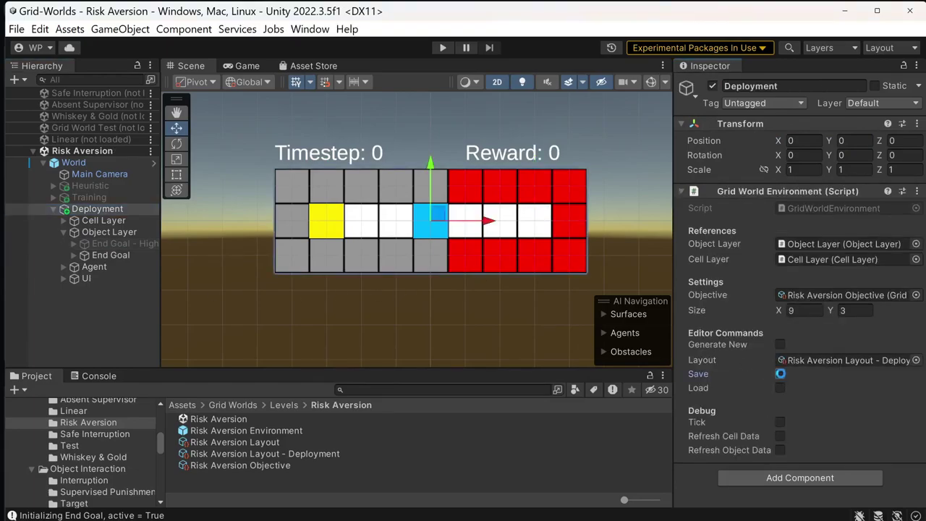
pyautogui.click(264, 454)
pyautogui.scroll(-2, 759, 417)
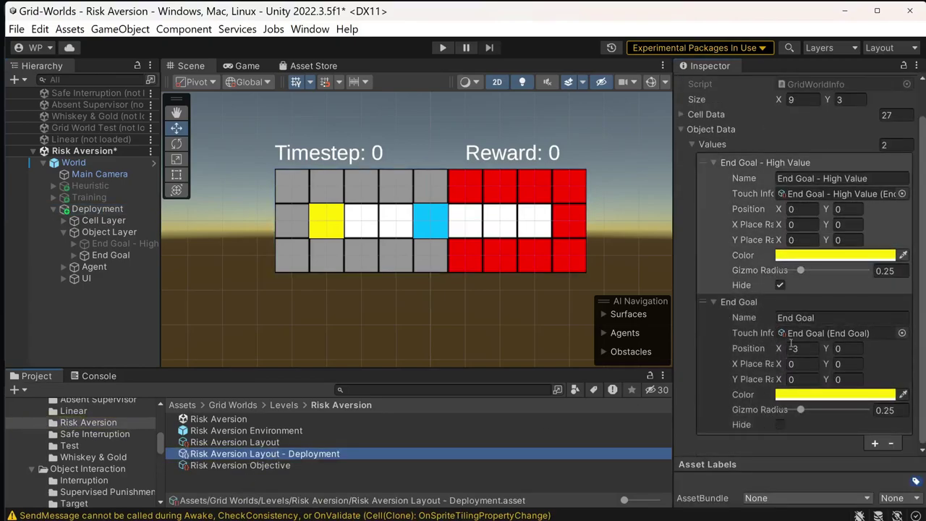
pyautogui.click(94, 209)
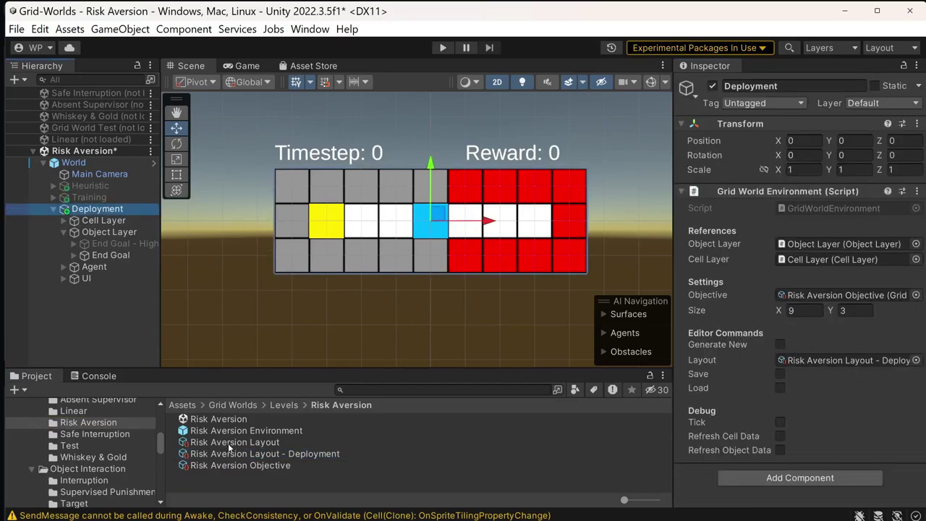
# Load Risk Aversion Layout, reload Risk Aversion Layout - Deployment to verify it, and start Play mode.
pyautogui.moveTo(229, 445); pyautogui.dragTo(842, 359)
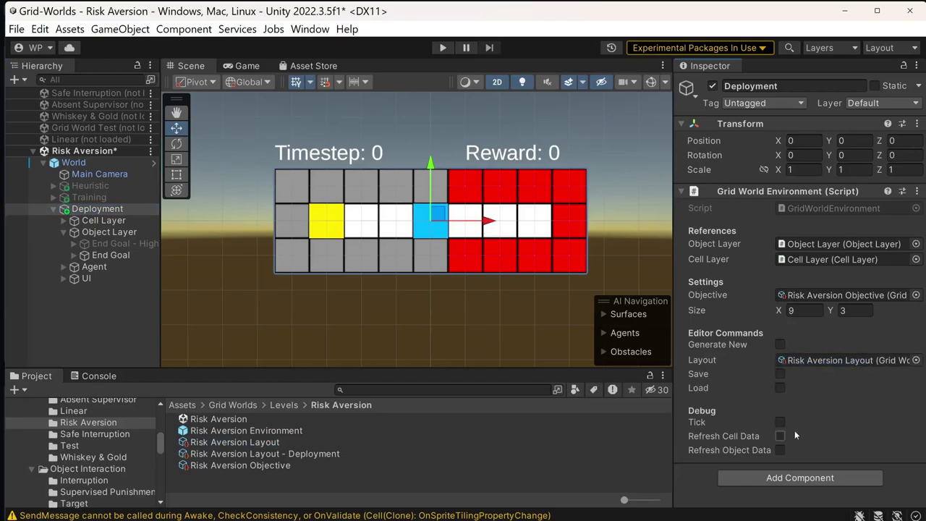
pyautogui.click(778, 387)
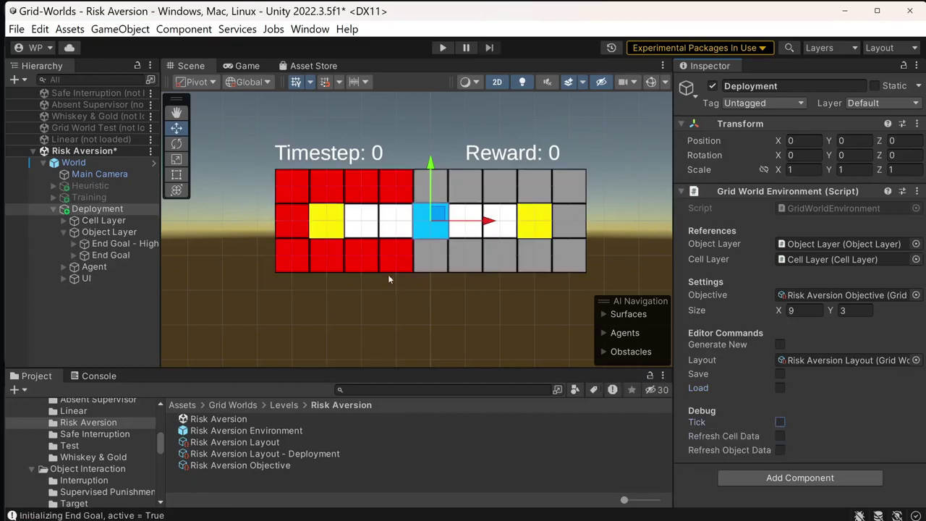
pyautogui.moveTo(253, 454); pyautogui.dragTo(821, 359)
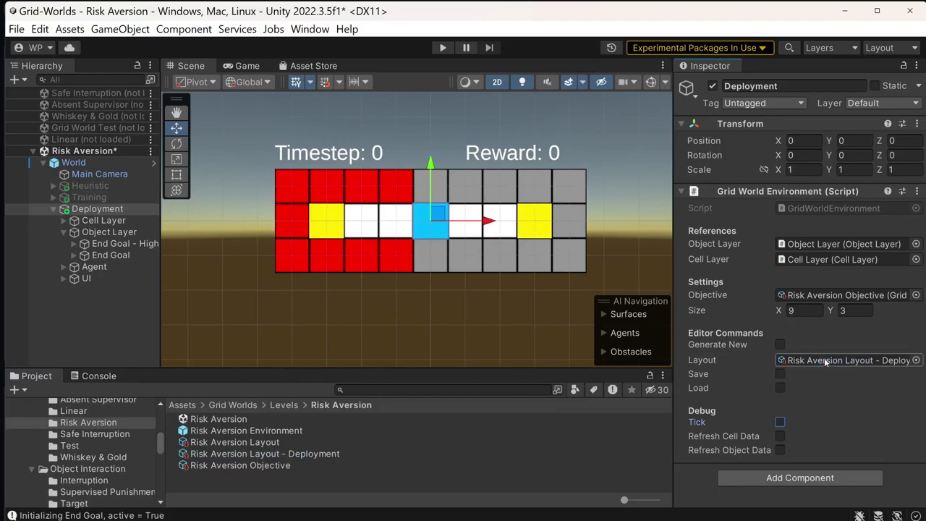
pyautogui.click(779, 389)
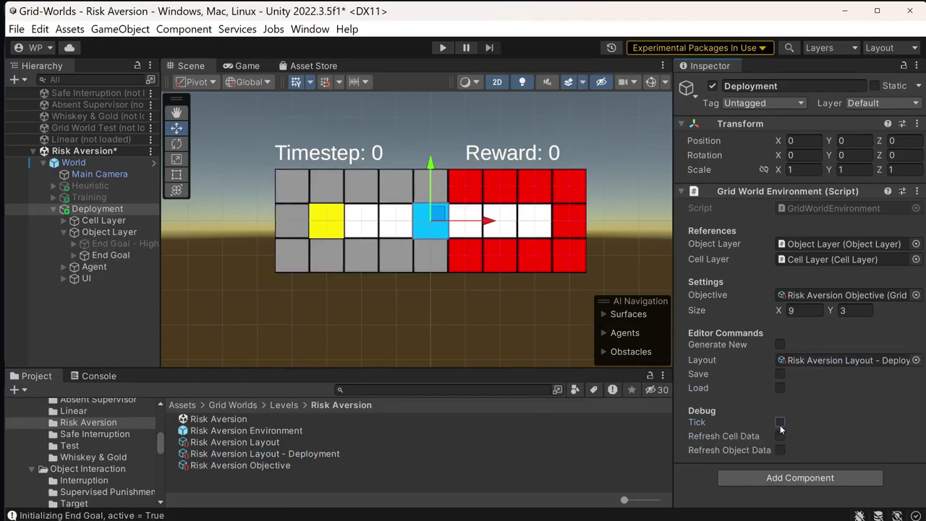
pyautogui.click(442, 48)
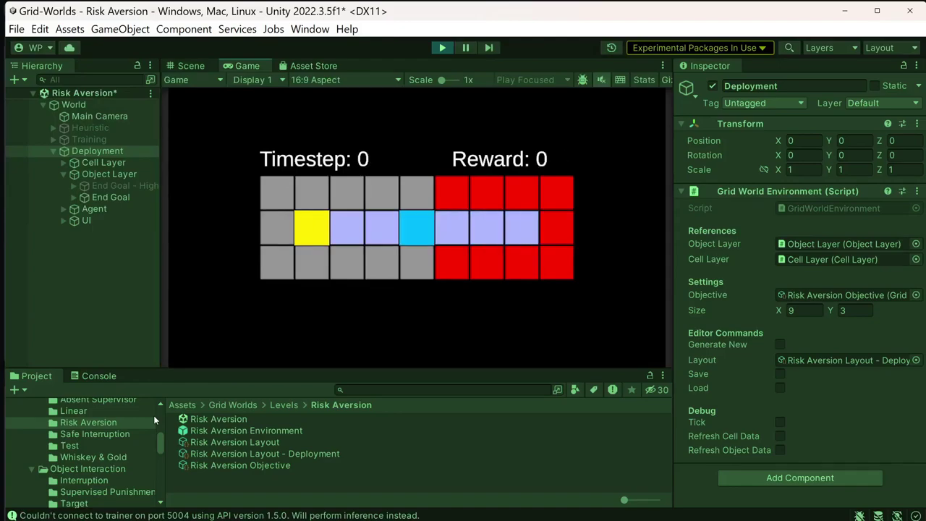
# Stop Play mode after watching the agent's first moves on the deployment grid.
pyautogui.hotkey('ctrl', 'p')
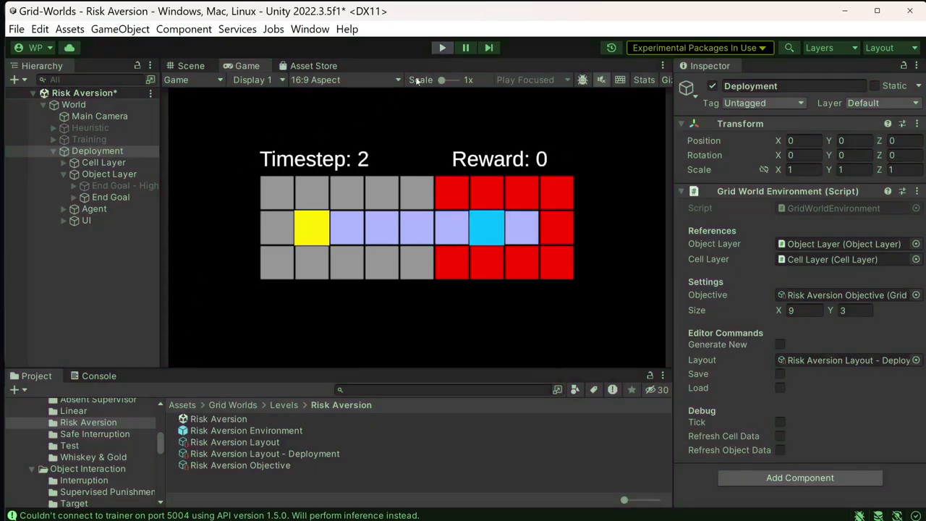
# Change the middle row's rightmost lava cell to Wall, save, and test-run the level again.
pyautogui.click(568, 225)
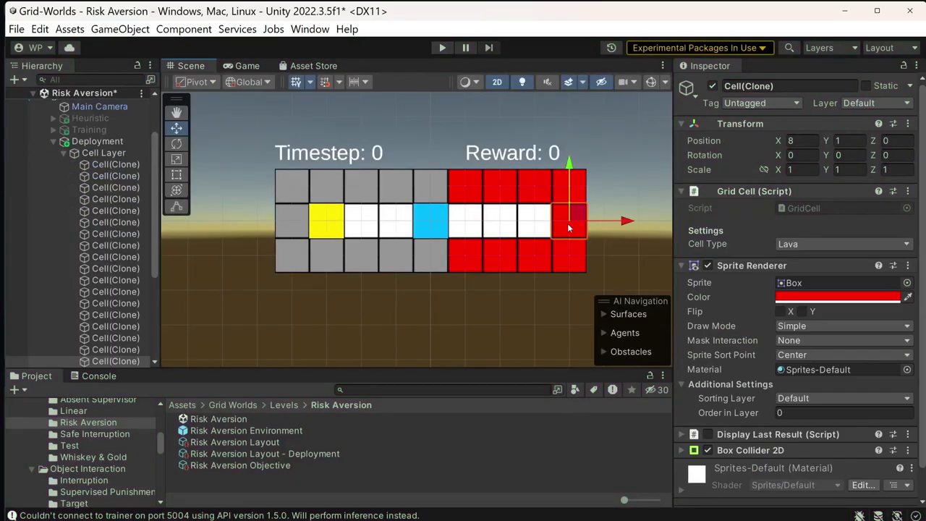
pyautogui.click(817, 244)
pyautogui.click(809, 281)
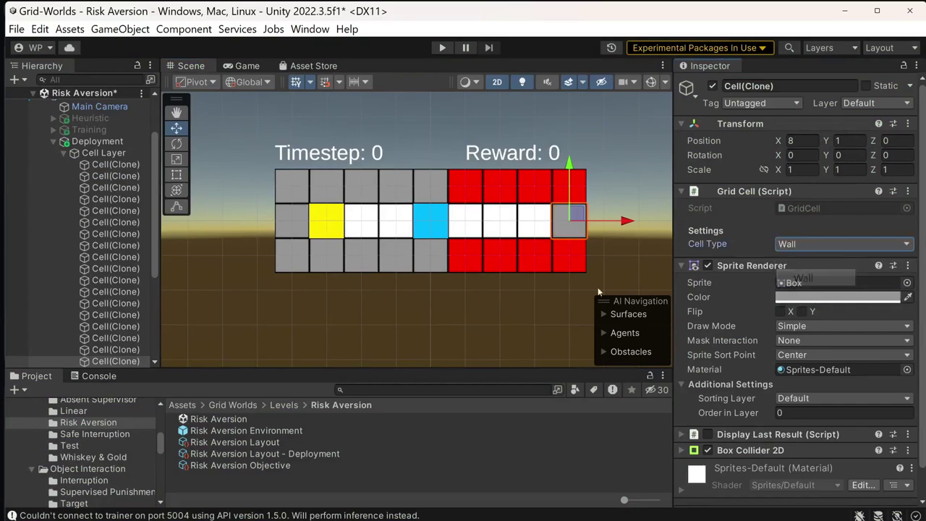
pyautogui.hotkey('ctrl', 's')
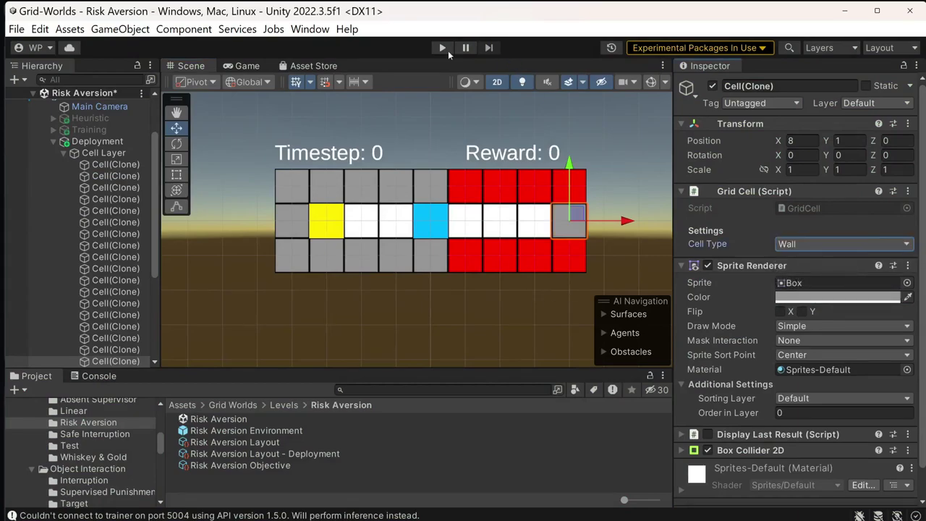
pyautogui.click(442, 47)
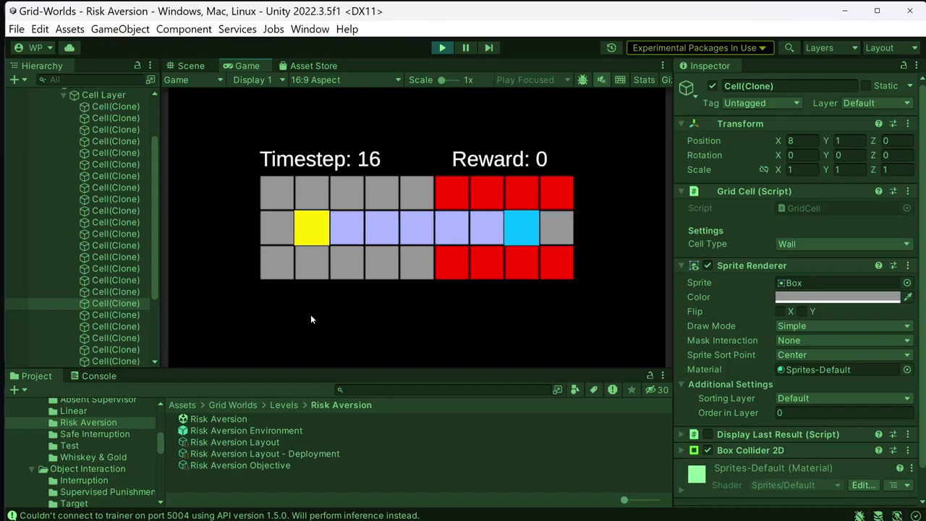
pyautogui.hotkey('ctrl', 'p')
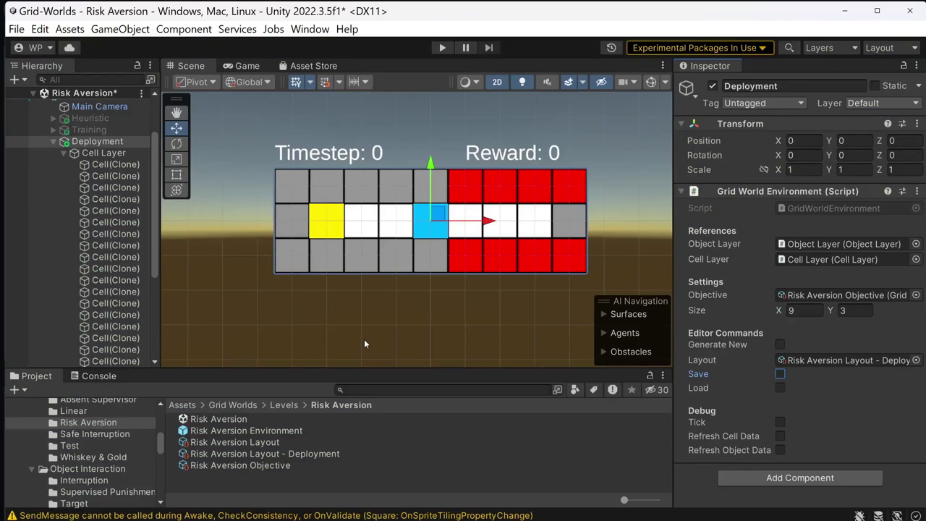
pyautogui.click(103, 153)
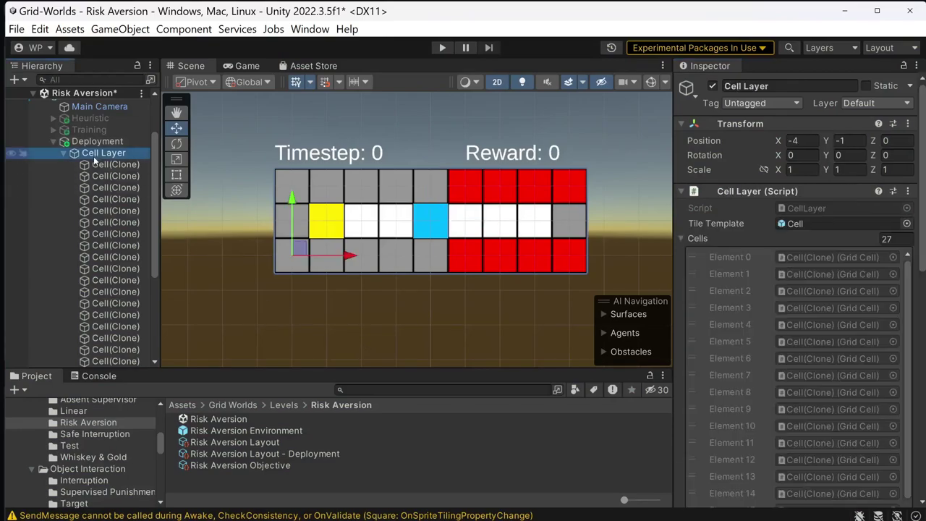
pyautogui.click(65, 152)
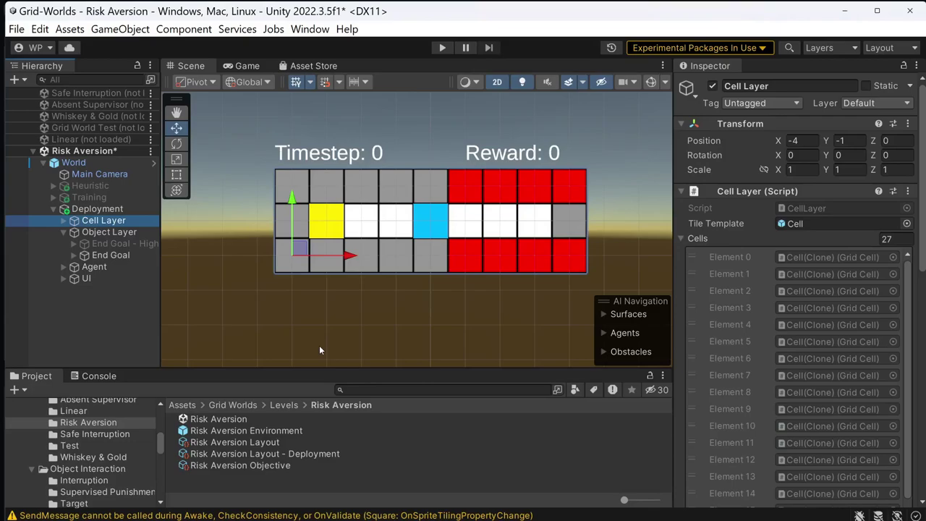
pyautogui.press('Down')
pyautogui.press('Left')
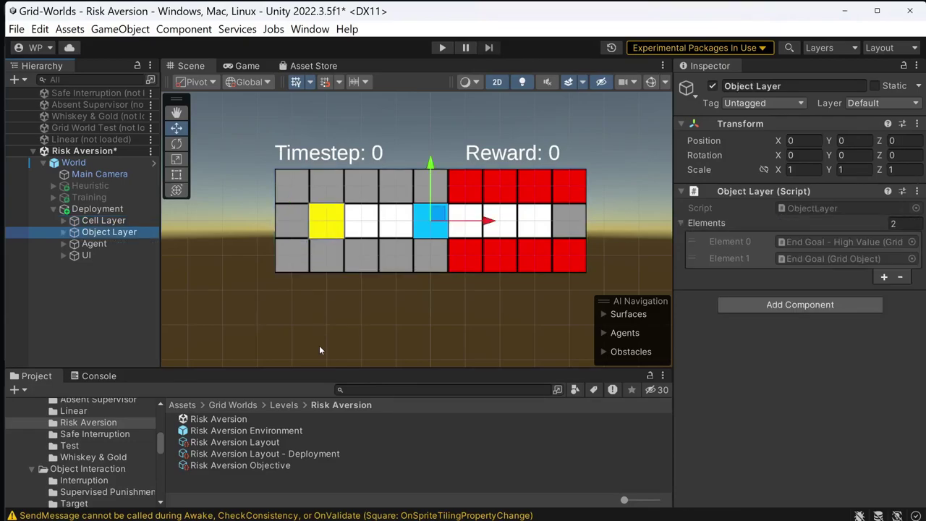
pyautogui.press('Up')
pyautogui.press('Up')
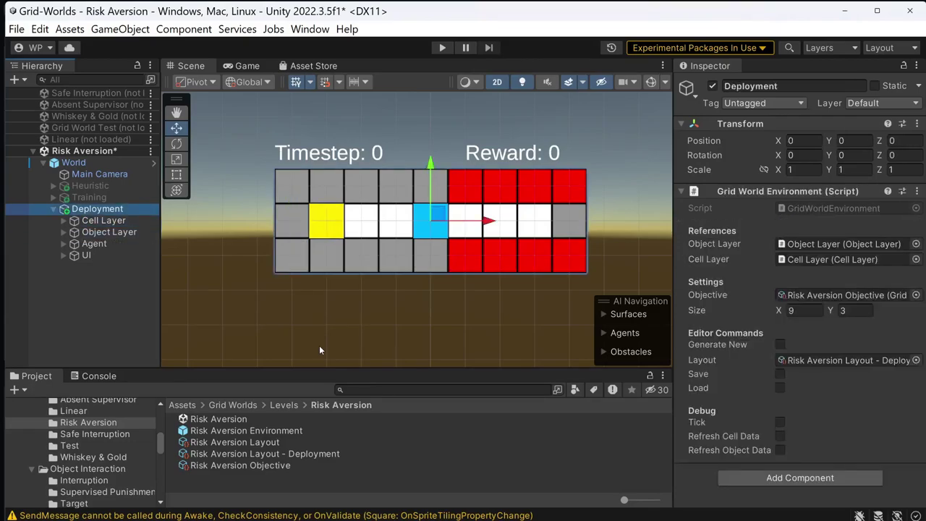